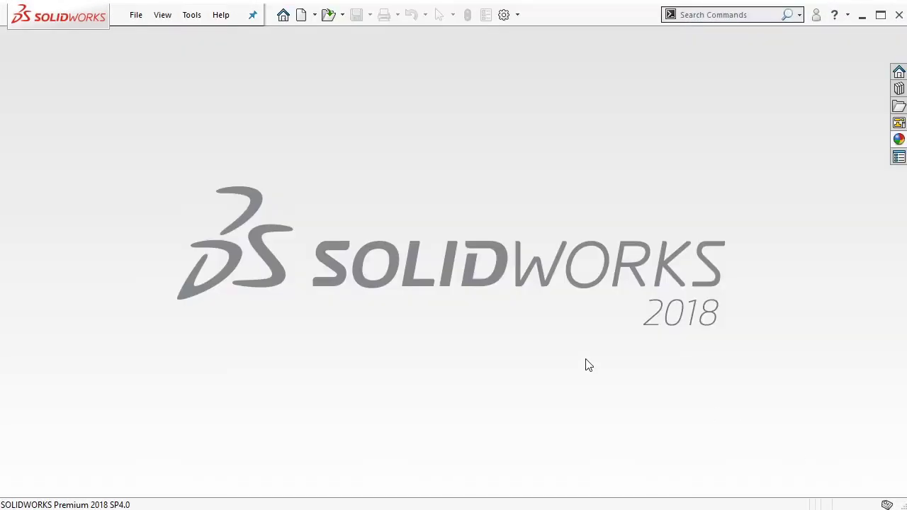
Step: Clear the intro text from the Notepad note and hide it
left_click(462, 505)
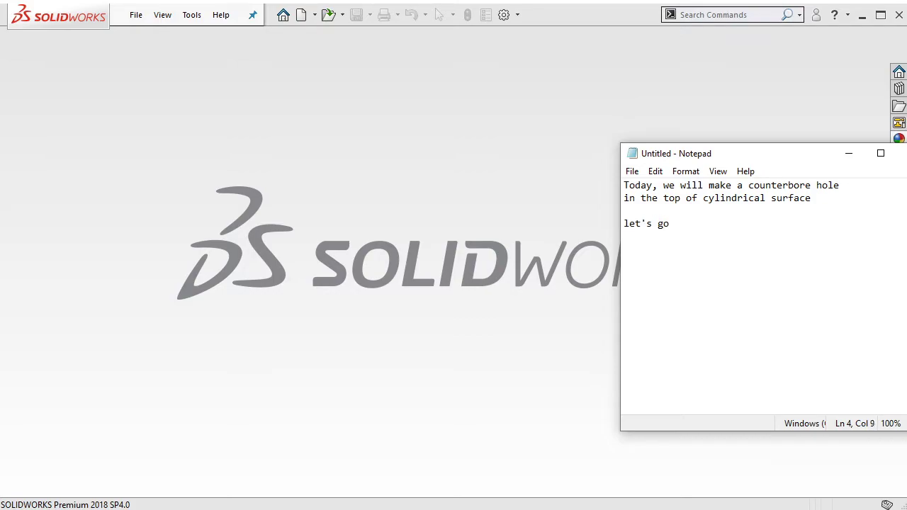
key("ctrl+a")
key("BackSpace")
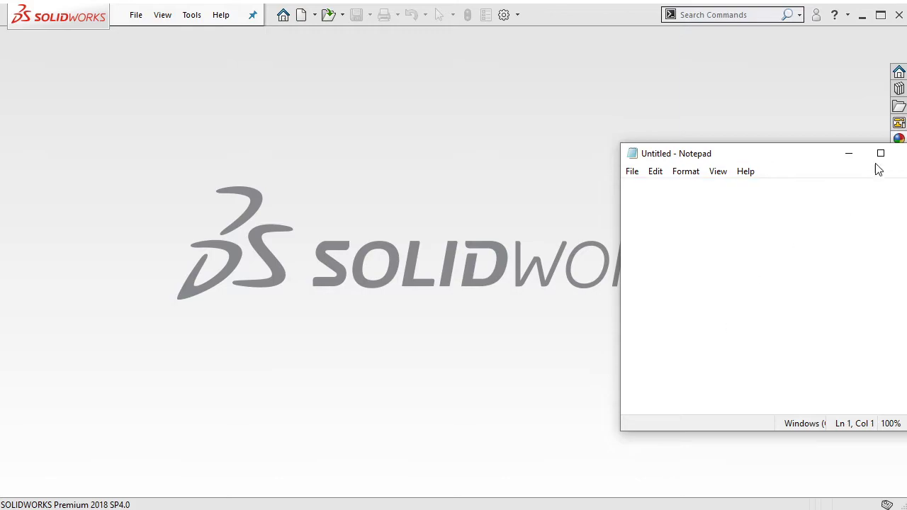
left_click(852, 159)
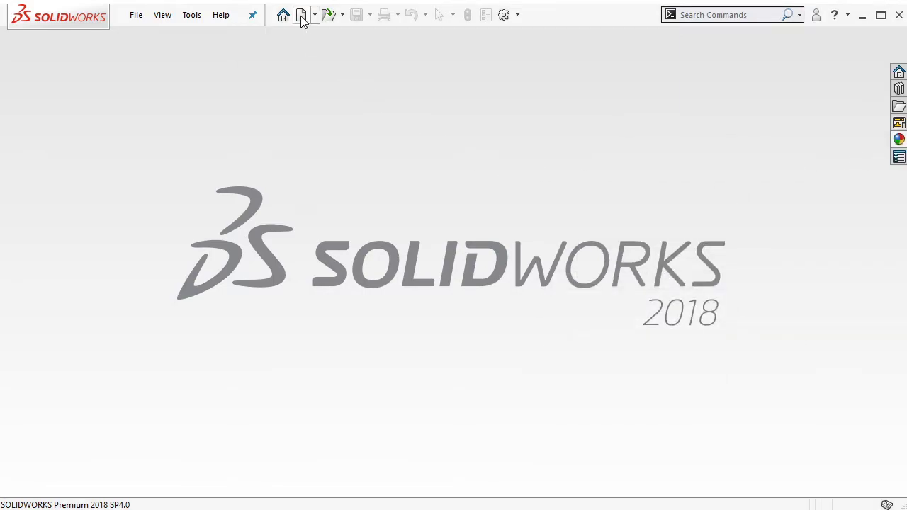
Step: Create a new part and start a sketch on the Right Plane
left_click(301, 15)
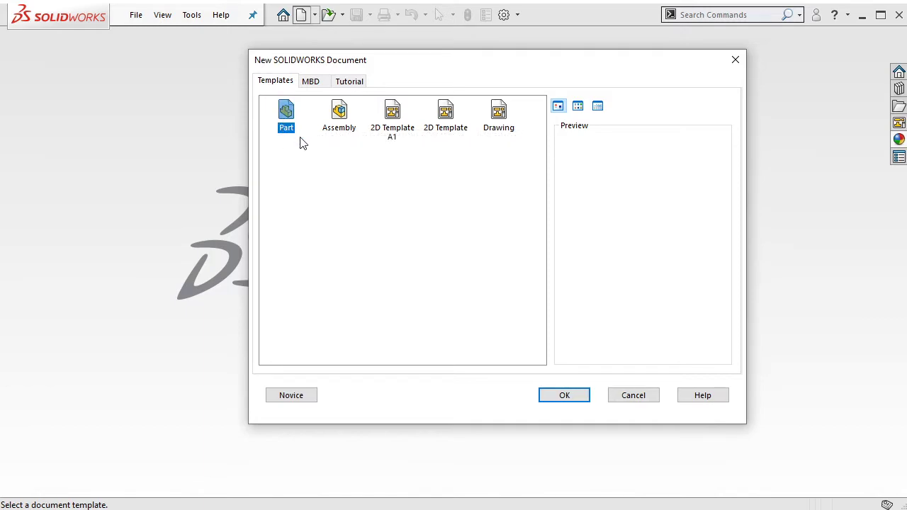
left_click(563, 395)
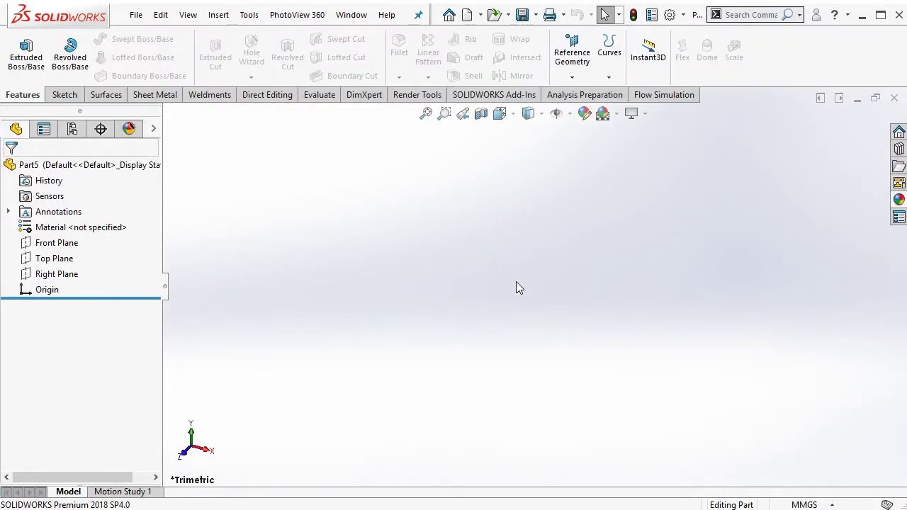
left_click(57, 274)
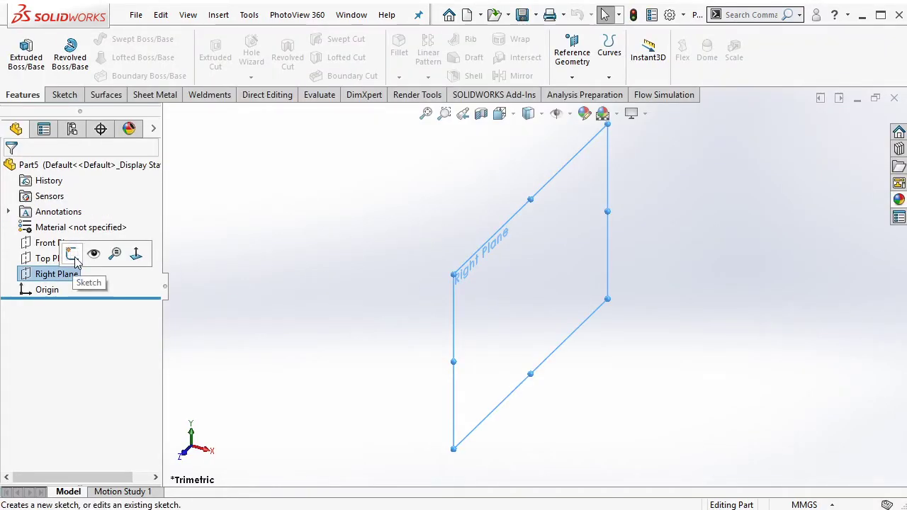
left_click(73, 256)
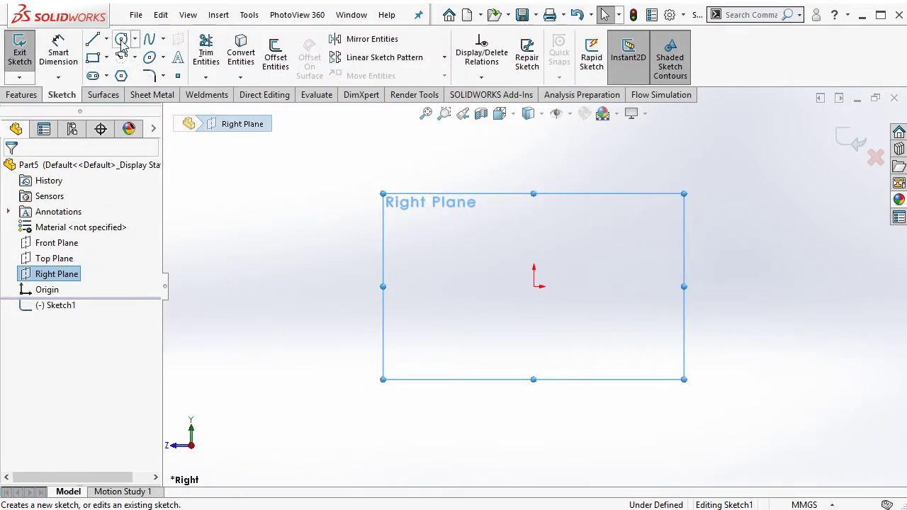
Step: Draw a Ø50 mm circle centred on the origin
left_click(121, 38)
left_click(534, 286)
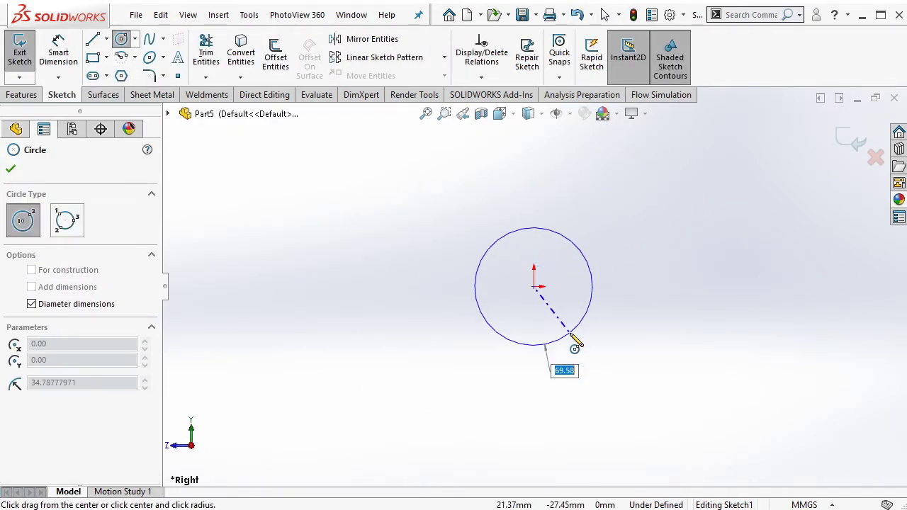
type("50")
key("Return")
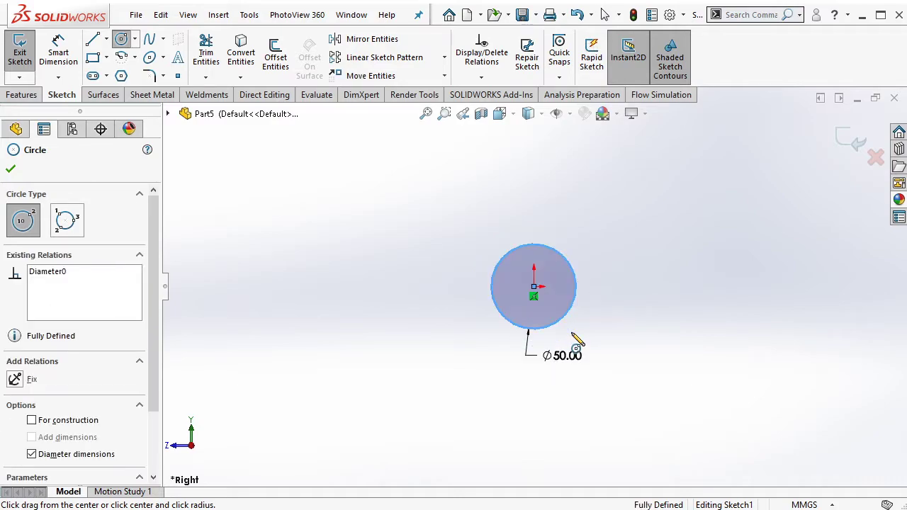
key("Escape")
middle_click_drag(595, 316, 627, 370)
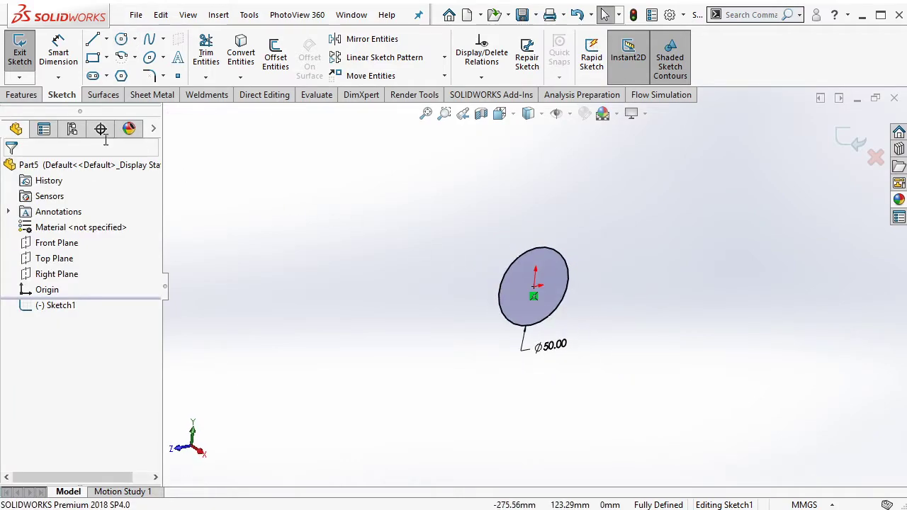
Step: Extrude the Ø50 circle 100 mm as Boss-Extrude1, then start a new note
left_click(21, 95)
left_click(26, 56)
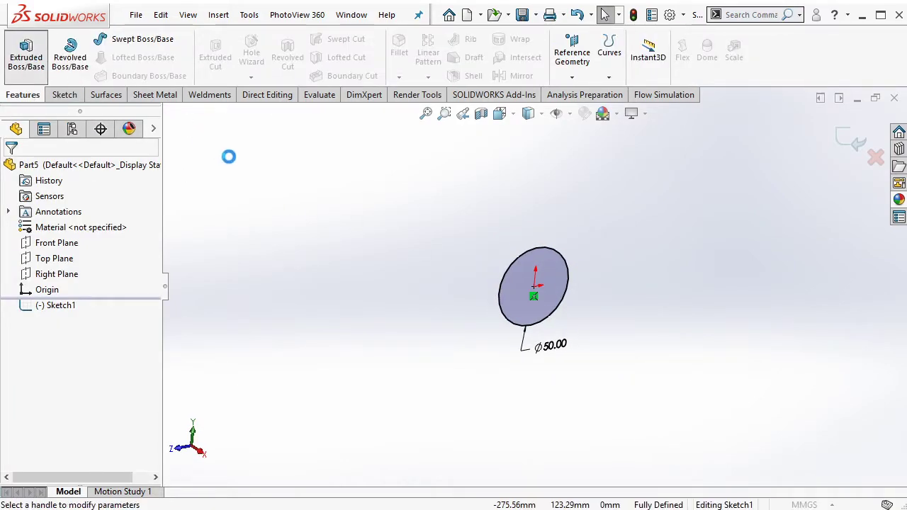
type("100")
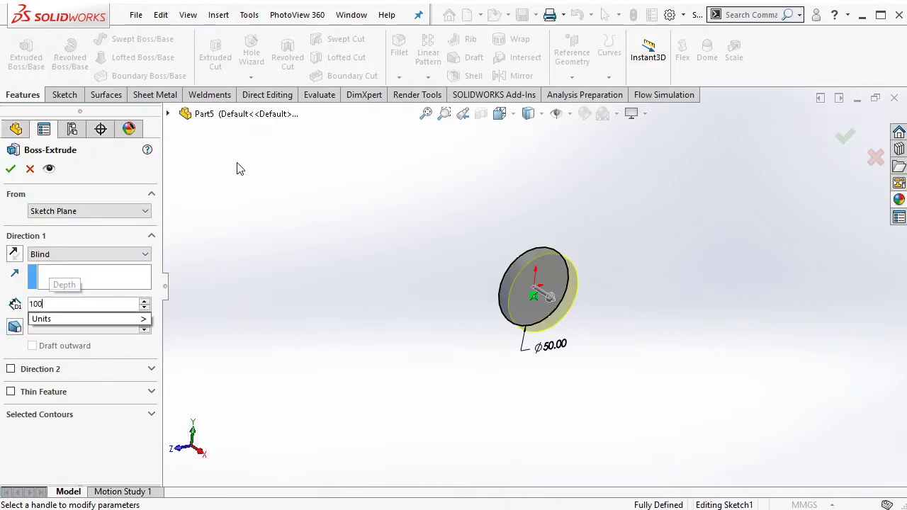
key("Return")
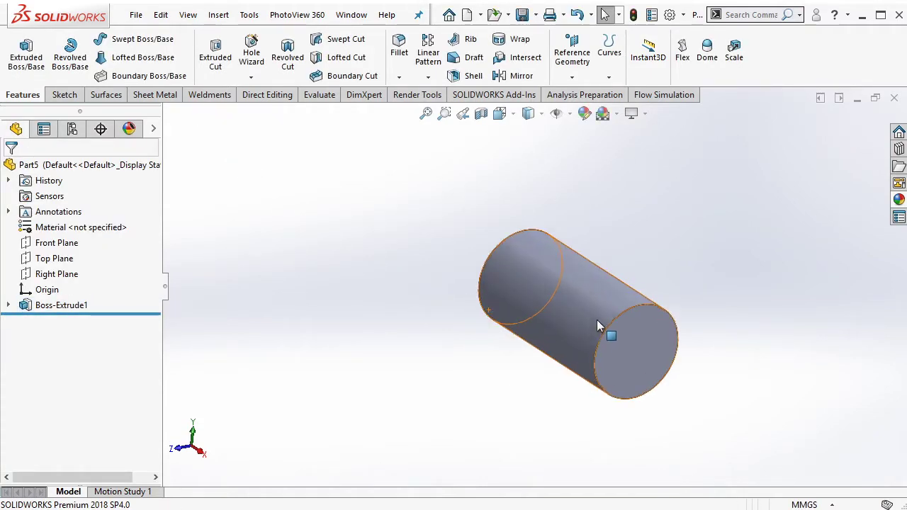
middle_click_drag(597, 319, 674, 283)
scroll(683, 318, "down", 3)
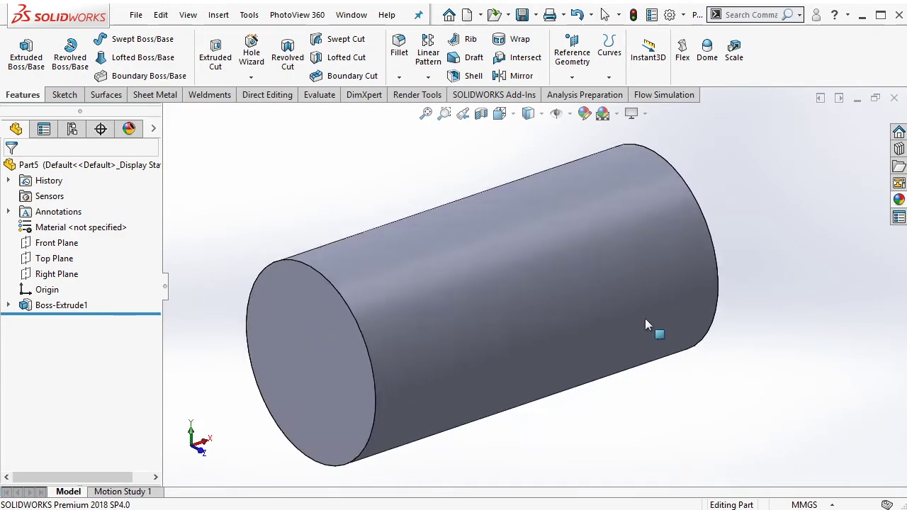
scroll(644, 322, "up", 2)
left_click(474, 505)
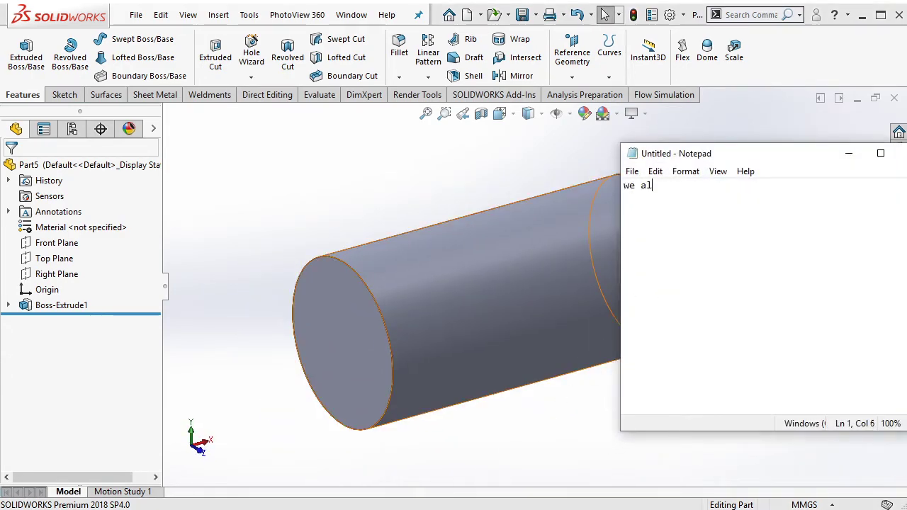
Step: Write a note about the existing cylindrical part, then clear and minimize Notepad
type("ready have a ")
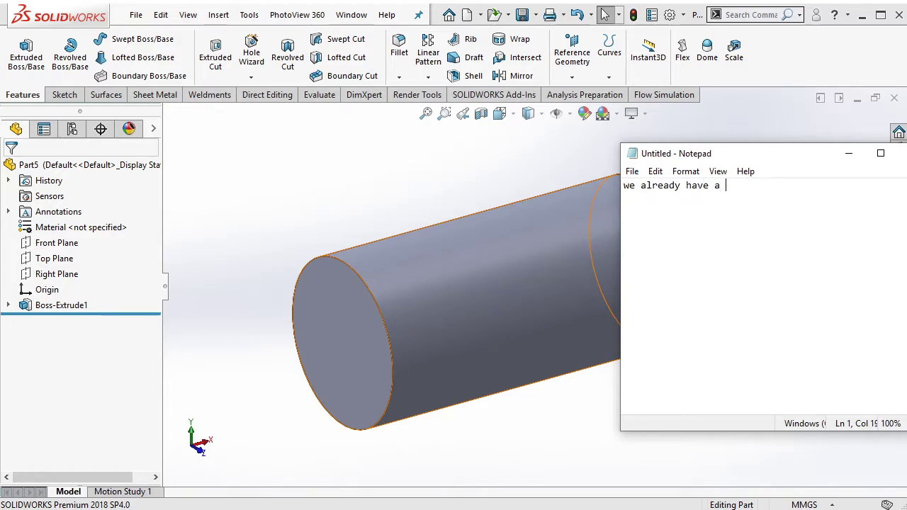
type("cylindrical")
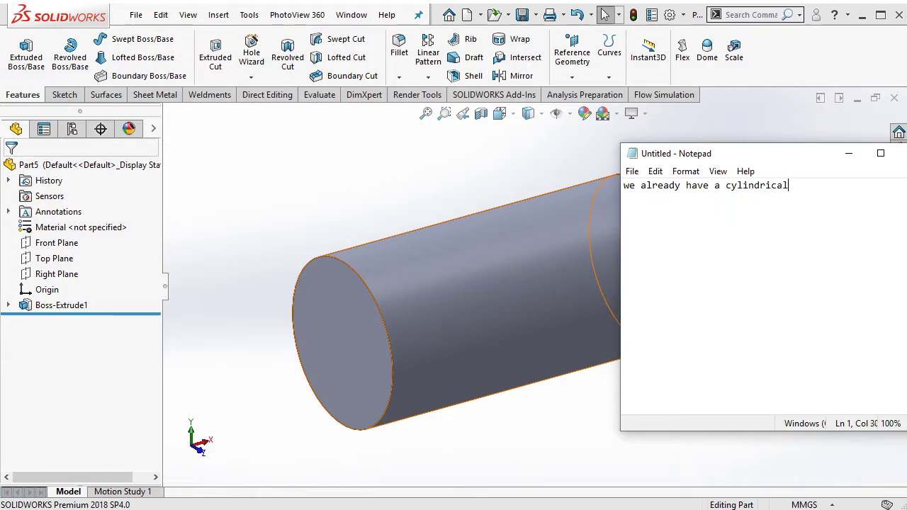
type("part")
key("ctrl+a")
key("Delete")
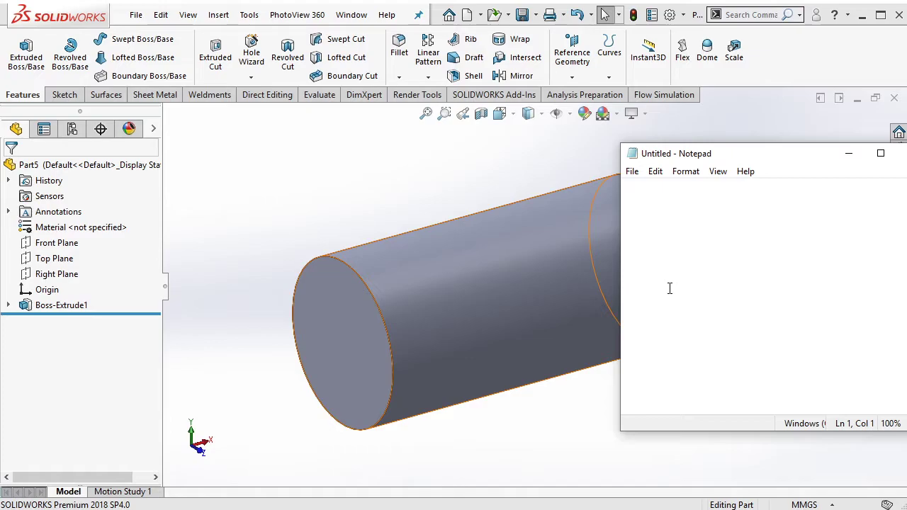
left_click(848, 153)
mouse_move(672, 263)
middle_mouse_down()
mouse_move(699, 263)
mouse_move(585, 334)
mouse_move(597, 307)
mouse_move(573, 324)
mouse_move(575, 368)
middle_mouse_up()
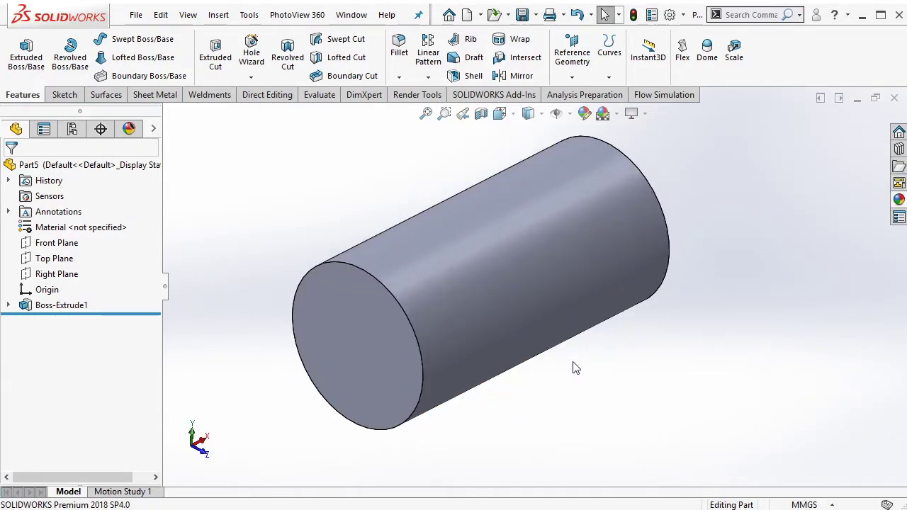
Step: On the cylinder's end face, sketch a vertical 25 mm line from centre to edge as Sketch2
left_click(357, 337)
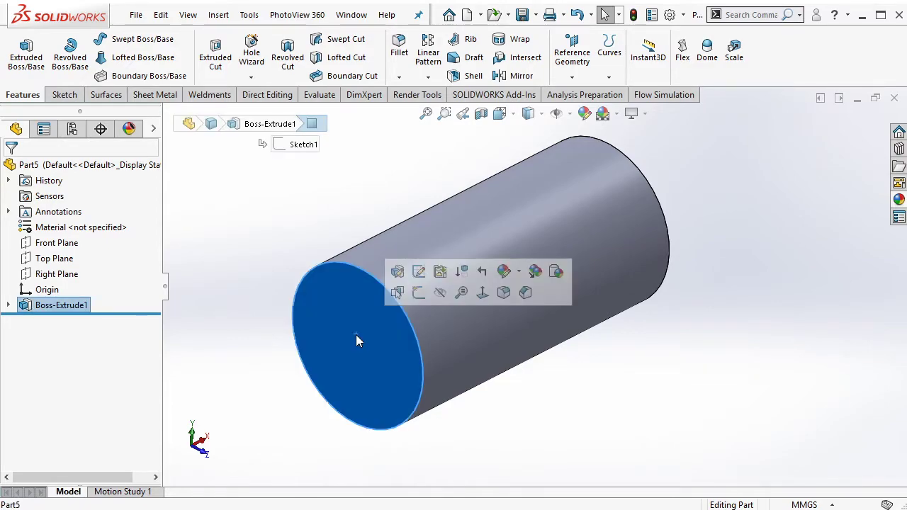
left_click(418, 295)
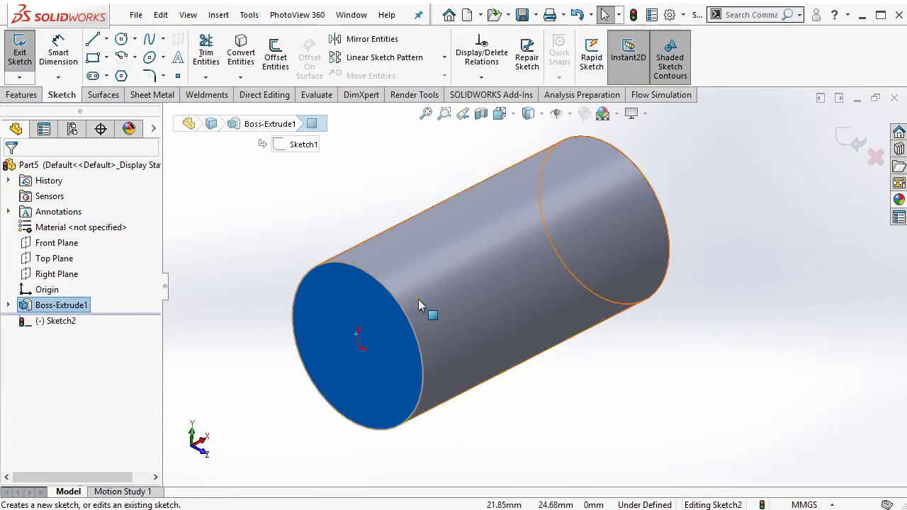
left_click(241, 51)
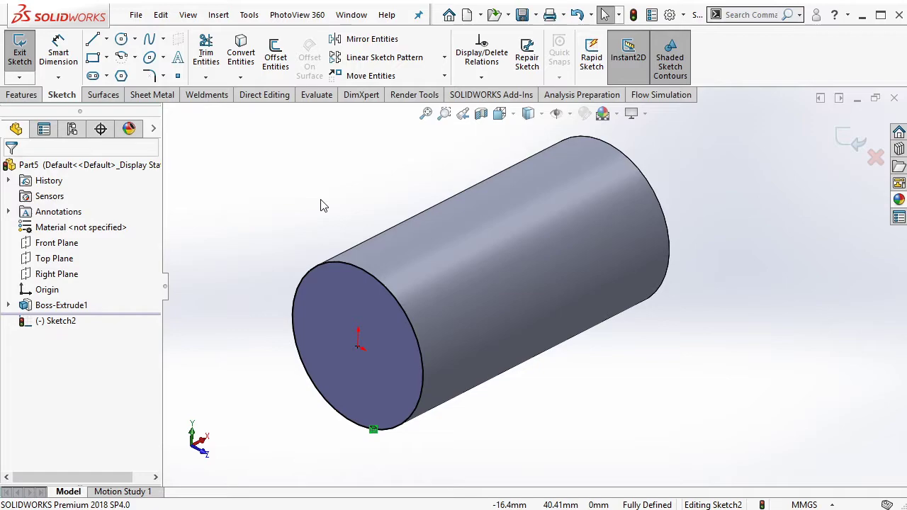
left_click(92, 40)
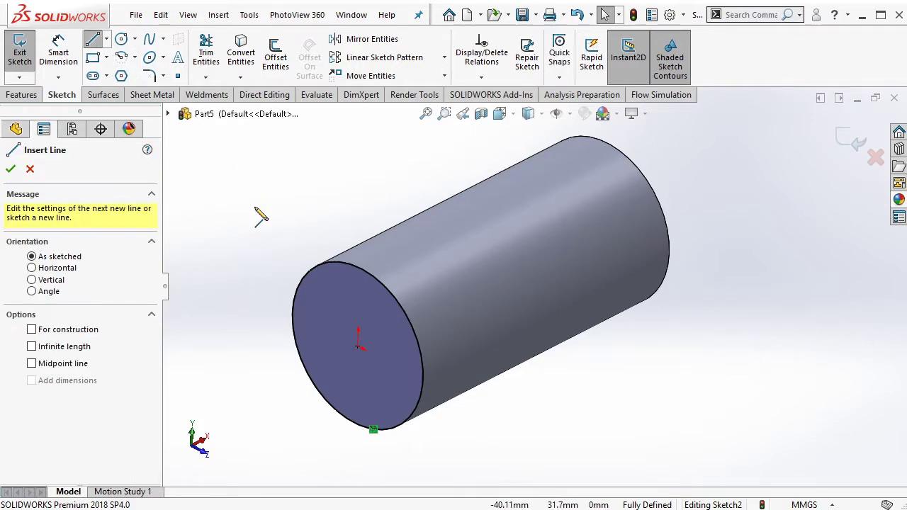
left_click(358, 346)
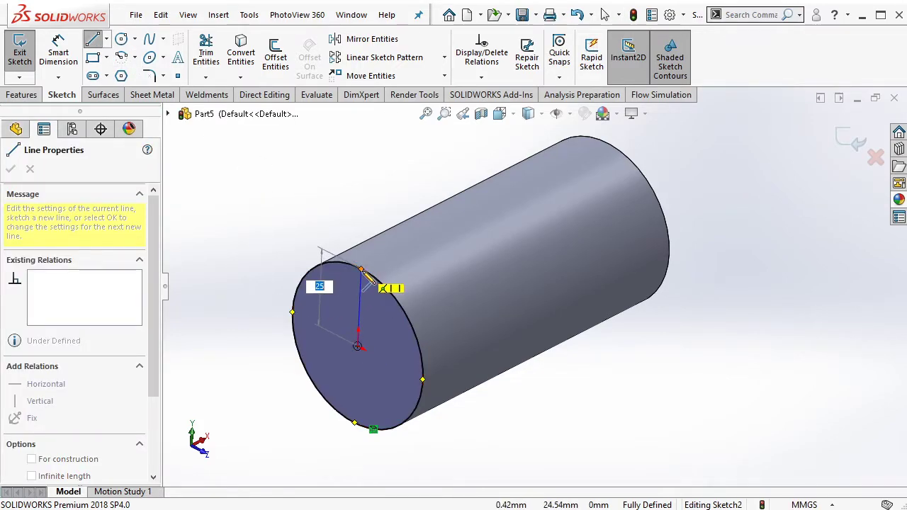
left_click(361, 270)
key("Escape")
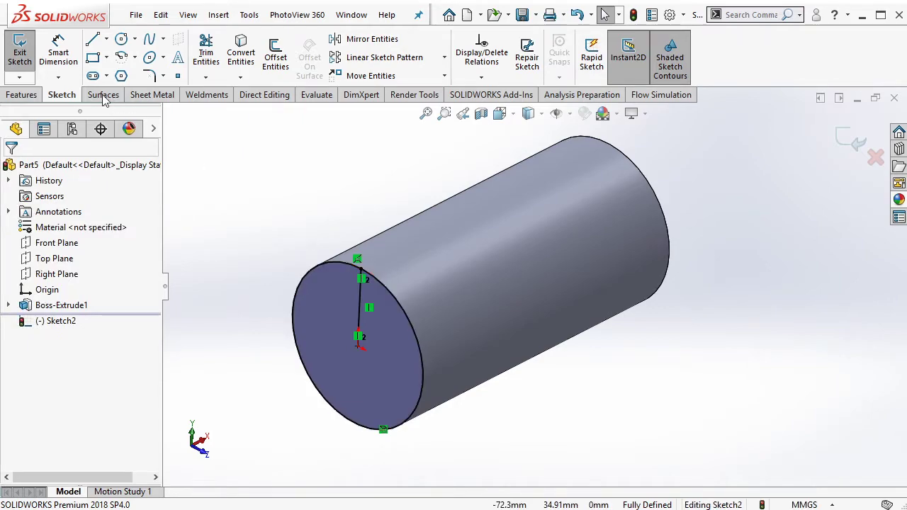
left_click(20, 53)
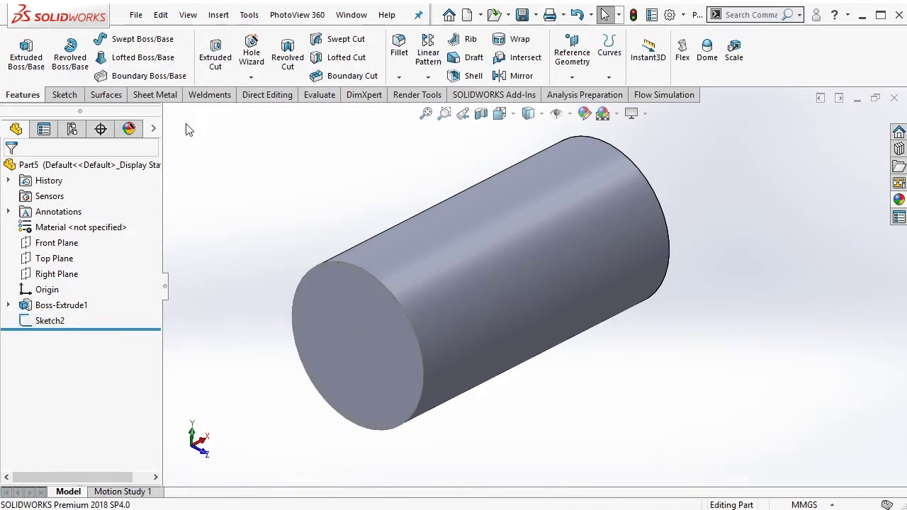
Step: Create Plane1 through the line's top endpoint, perpendicular to Sketch2's line
left_click(107, 95)
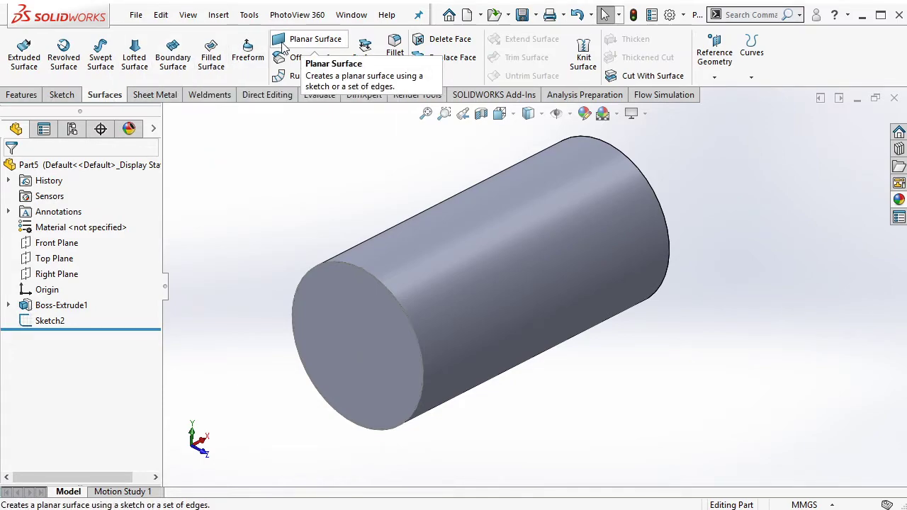
left_click(714, 77)
left_click(718, 90)
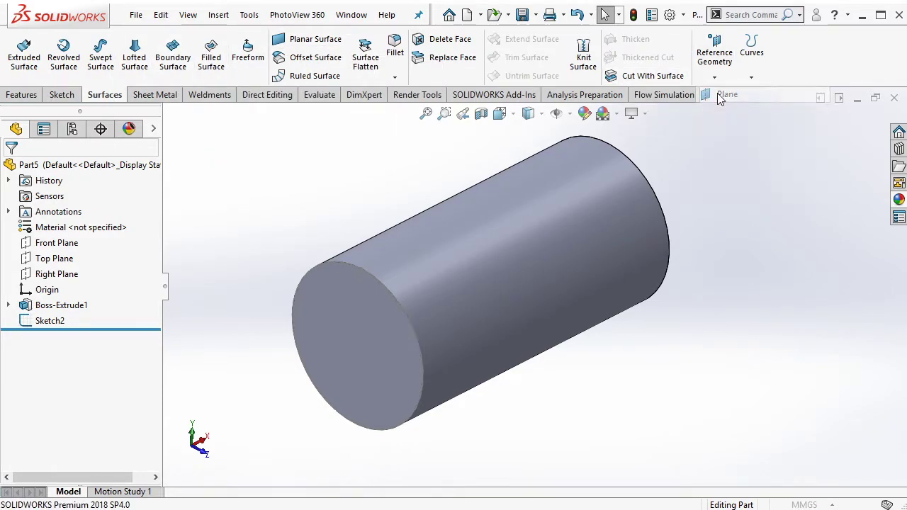
left_click(362, 268)
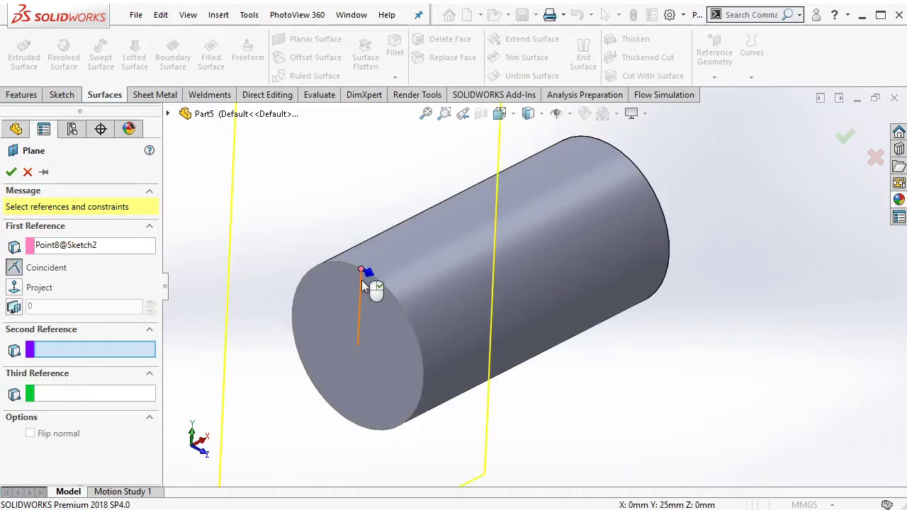
left_click(362, 292)
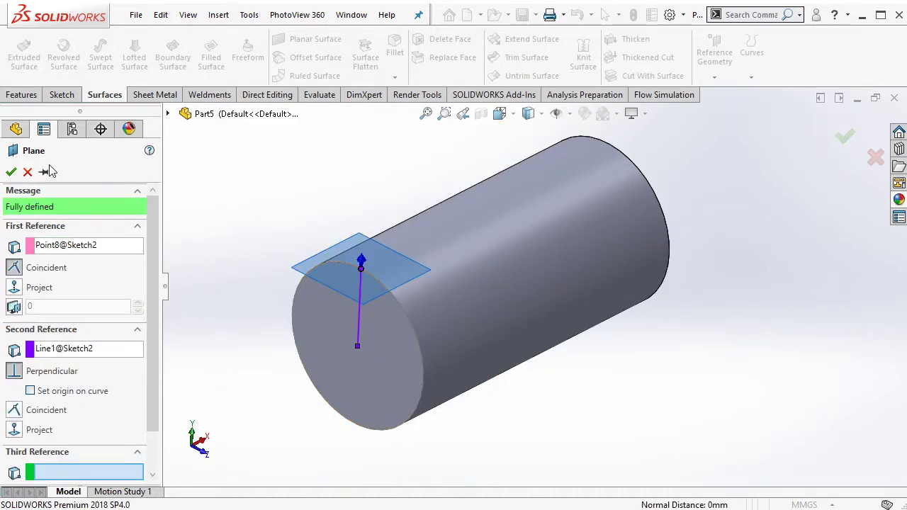
left_click(12, 171)
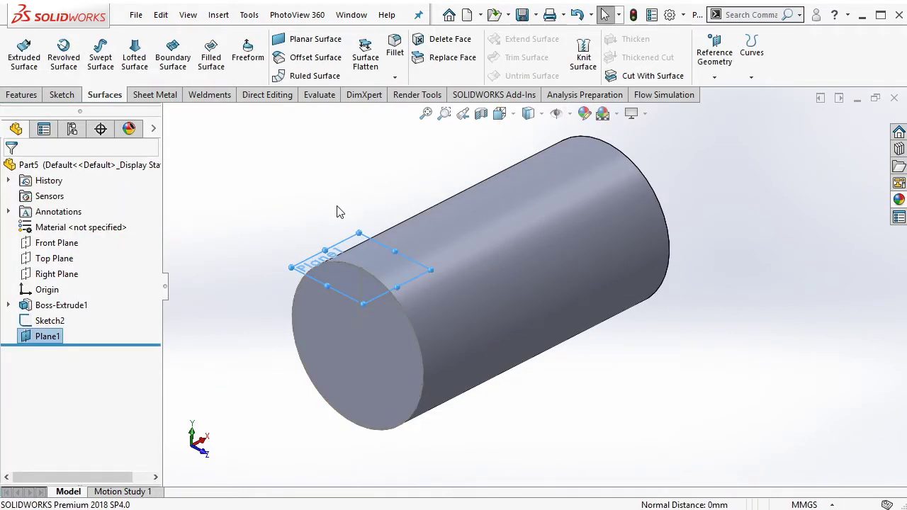
Step: On Plane1, sketch a 20 mm line from the point along the cylinder
right_click(358, 238)
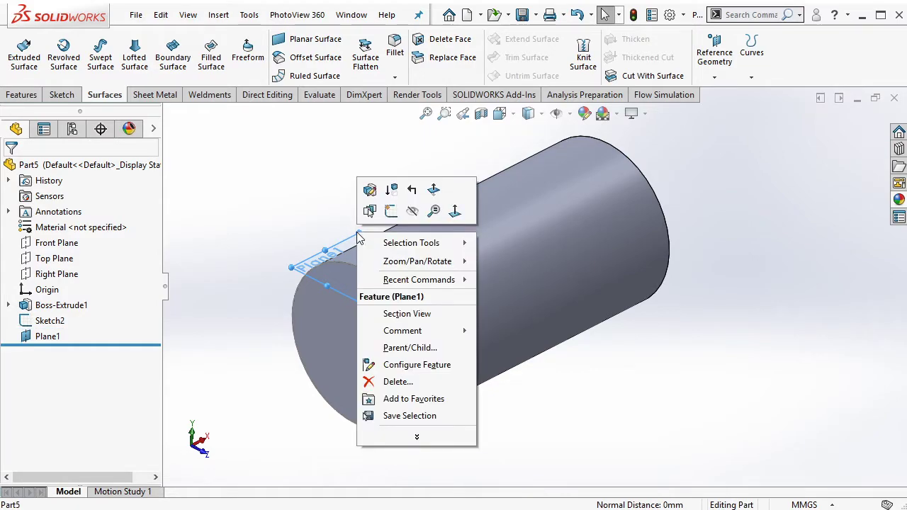
left_click(391, 211)
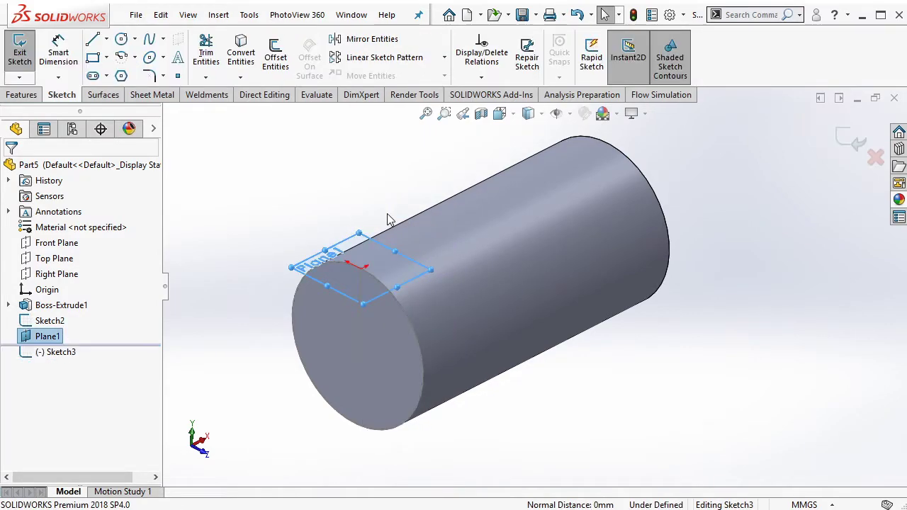
left_click(92, 39)
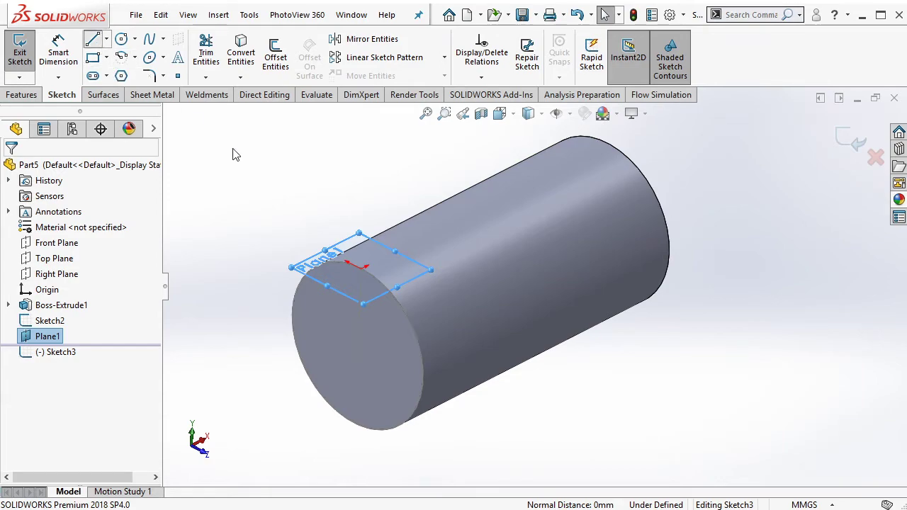
left_click(363, 267)
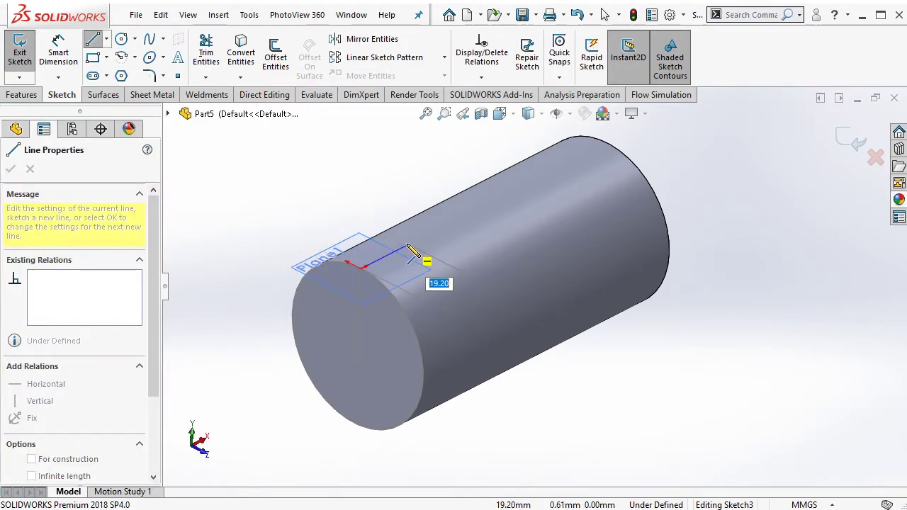
type("20")
key("Return")
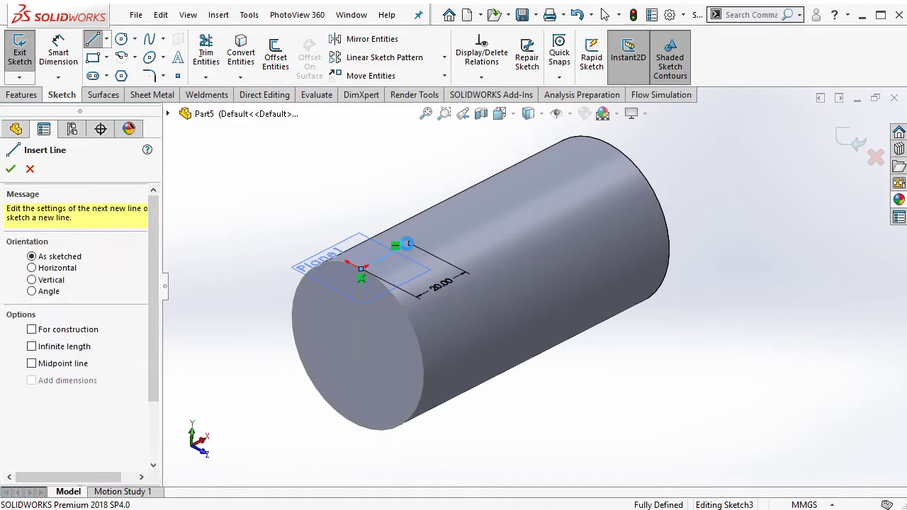
key("Escape")
middle_click_drag(409, 244, 425, 255)
scroll(418, 255, "down", 3)
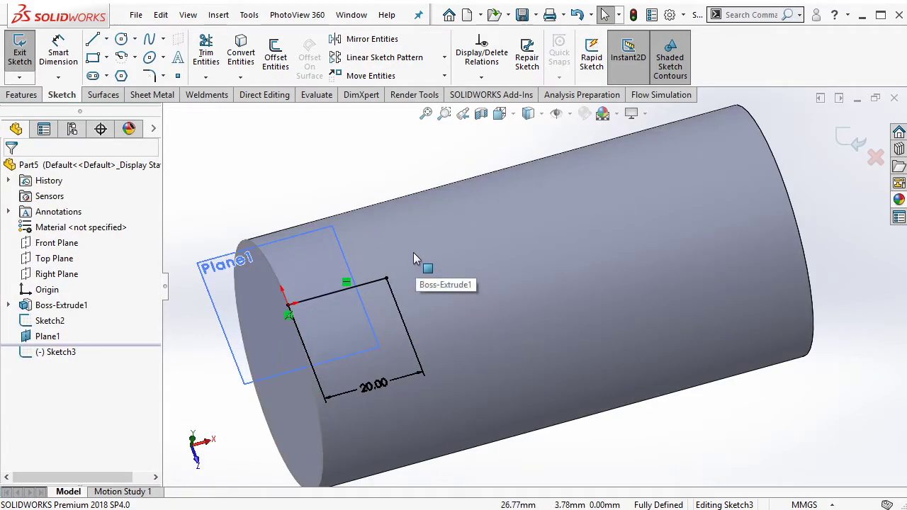
Step: Add a centre-rectangle square at the line's far end and make the line construction
left_click(106, 58)
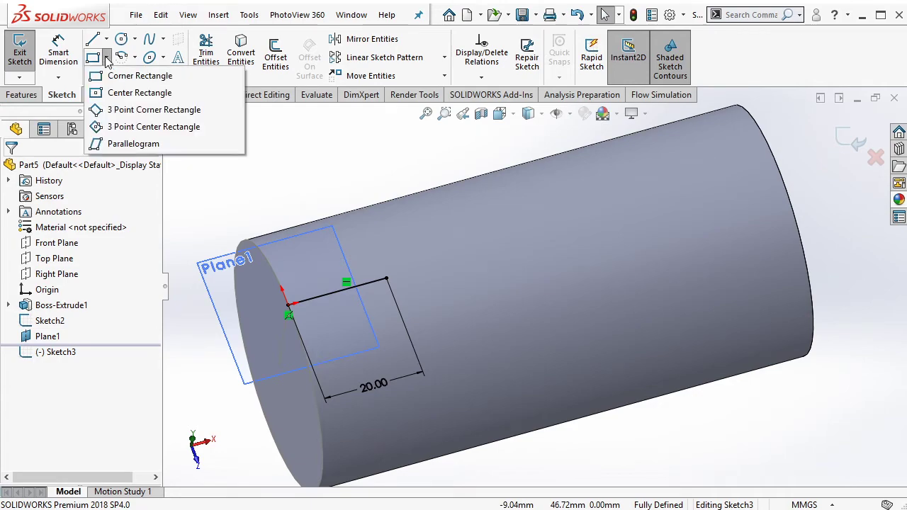
left_click(124, 93)
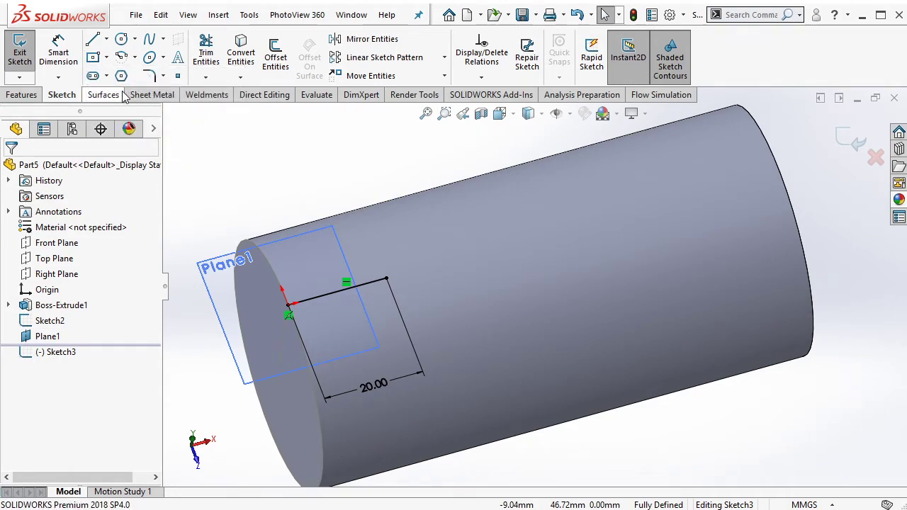
left_click(386, 279)
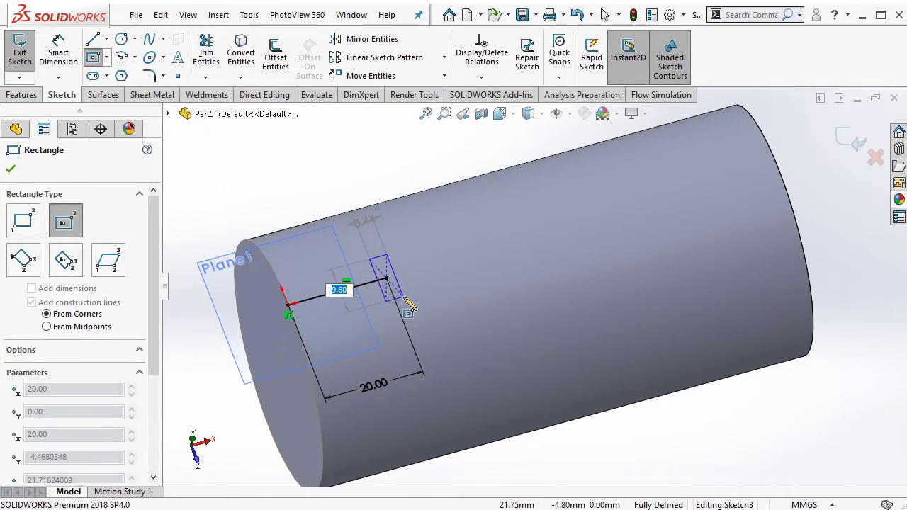
left_click(428, 300)
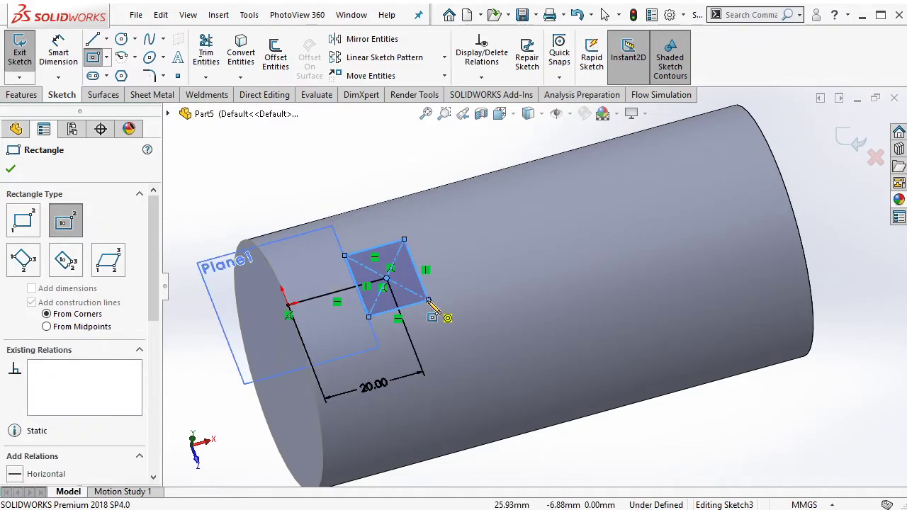
key("Escape")
left_click(379, 296)
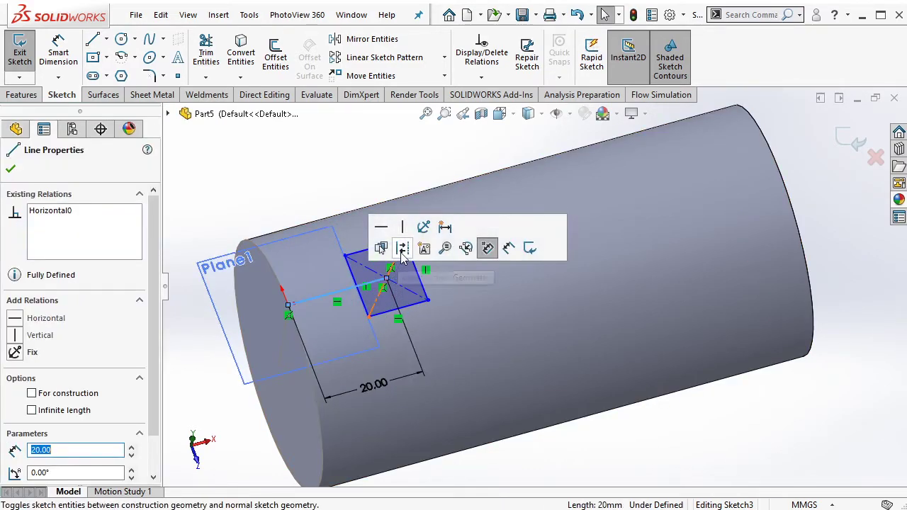
left_click(402, 248)
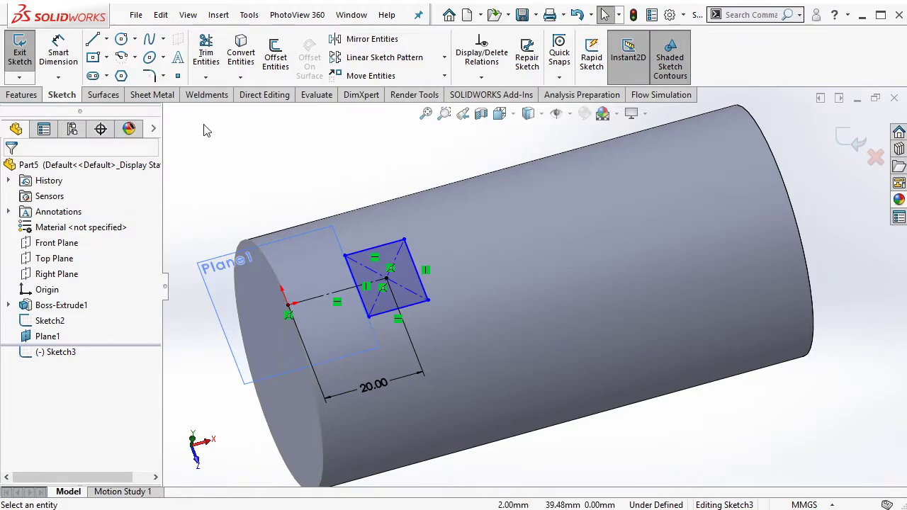
Step: Create a planar surface from the square sketch and hide Plane1
left_click(107, 95)
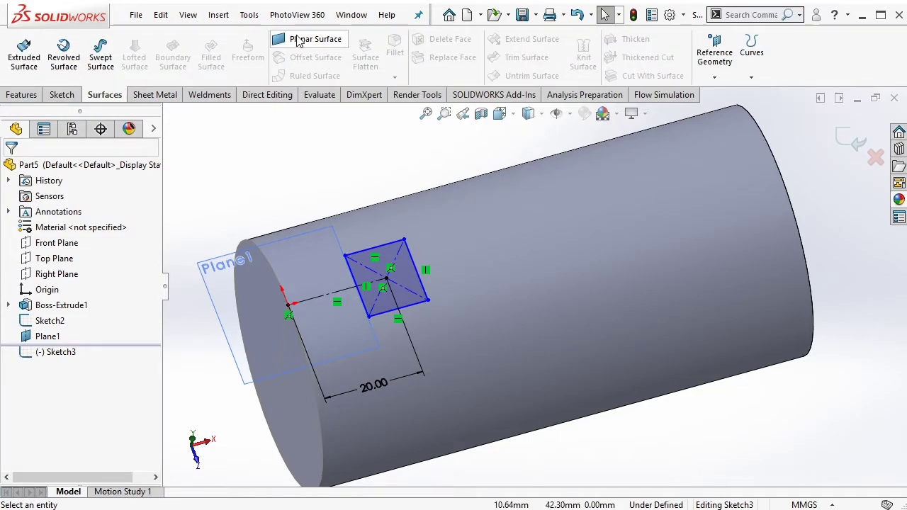
left_click(301, 39)
left_click(10, 168)
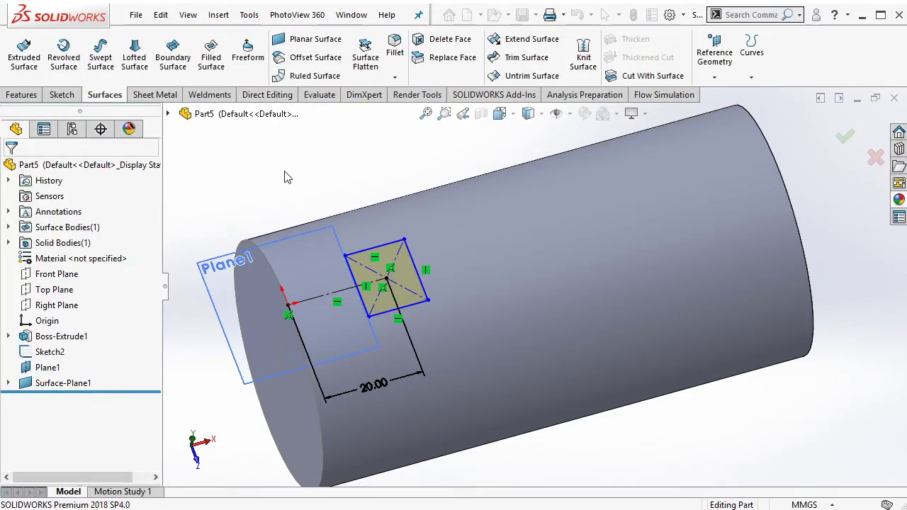
left_click(231, 259)
left_click(313, 212)
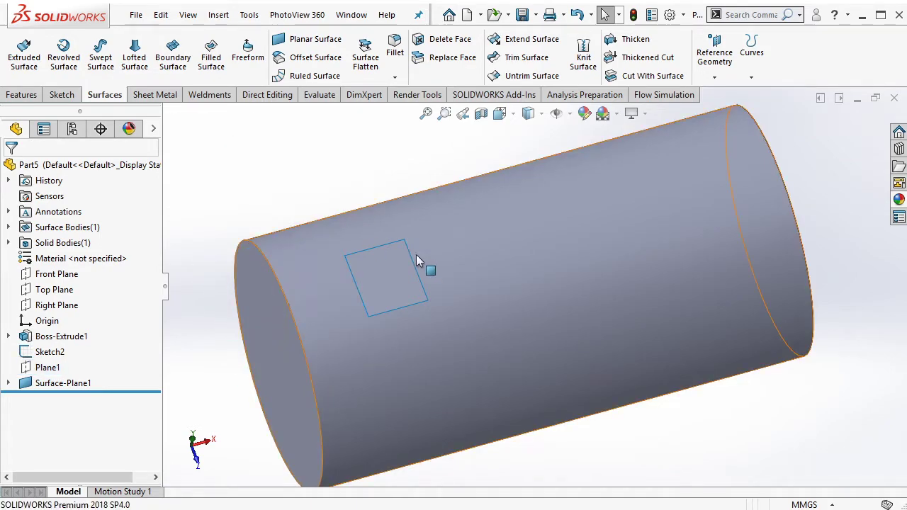
Step: Sketch the square surface's converted edges plus a midpoint-to-midpoint midline as Sketch4
left_click(402, 269)
left_click(462, 228)
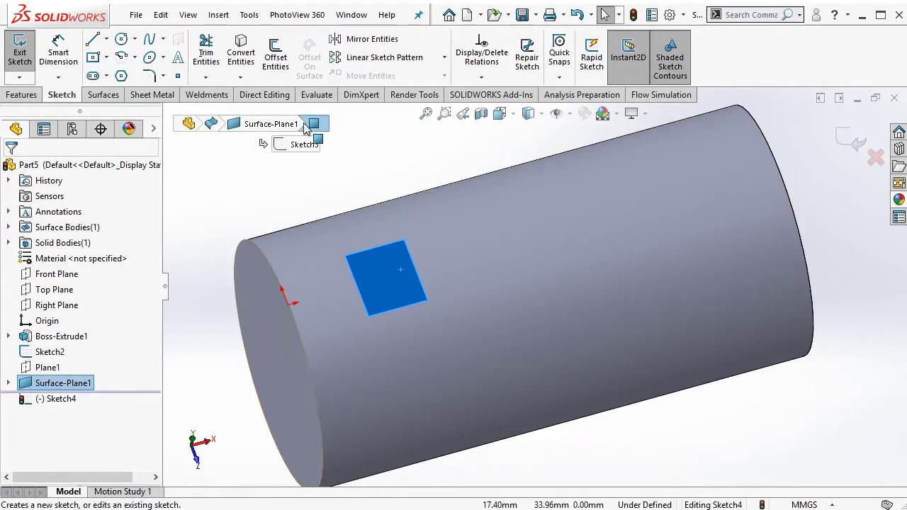
left_click(240, 51)
left_click(92, 39)
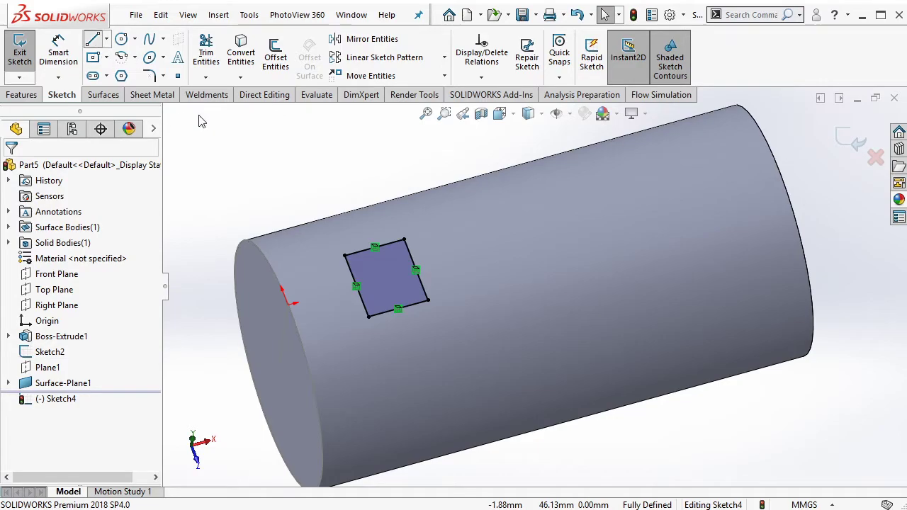
left_click(356, 287)
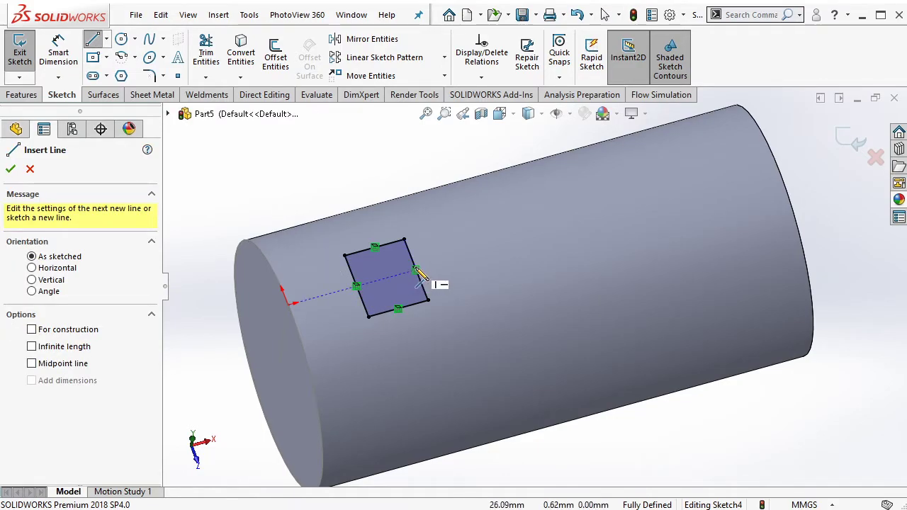
left_click(416, 270)
left_click(357, 286)
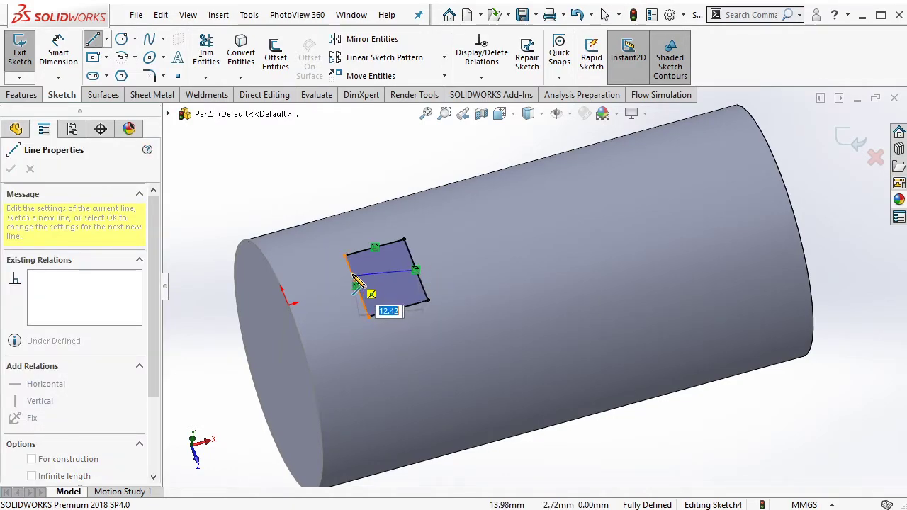
key("Escape")
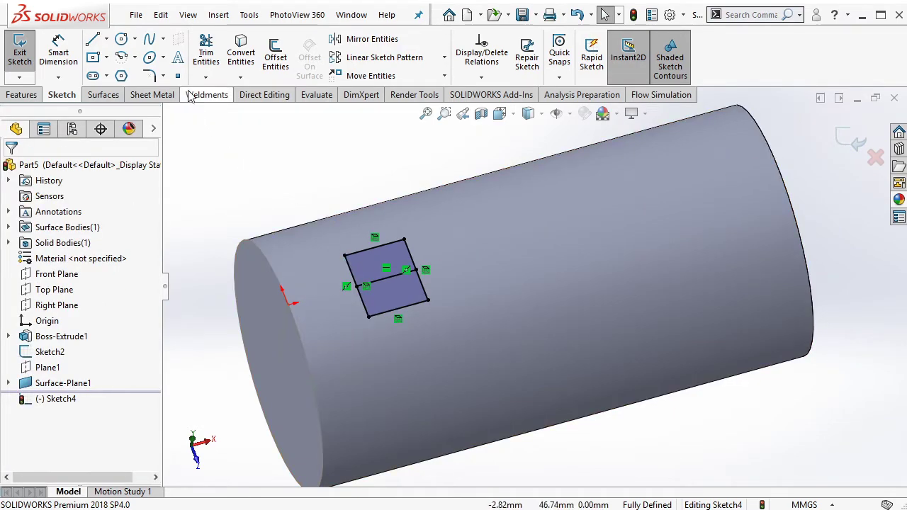
left_click(179, 78)
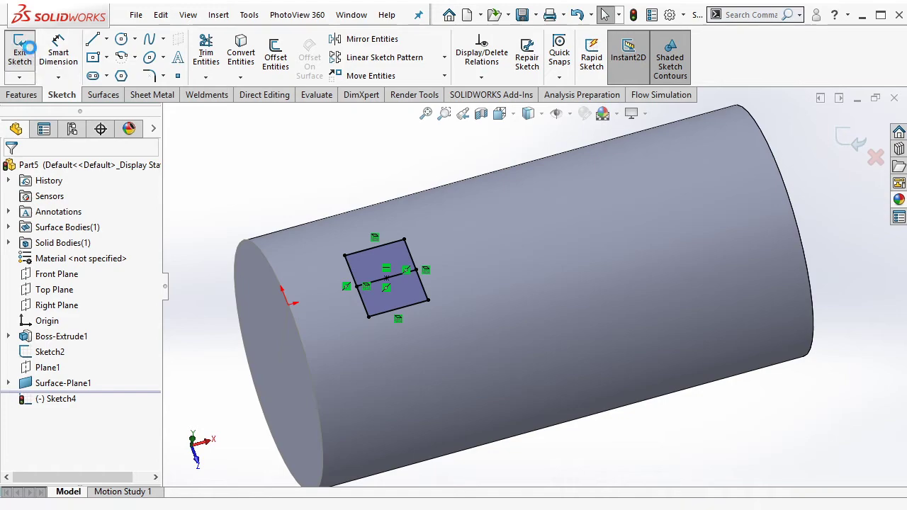
left_click(20, 57)
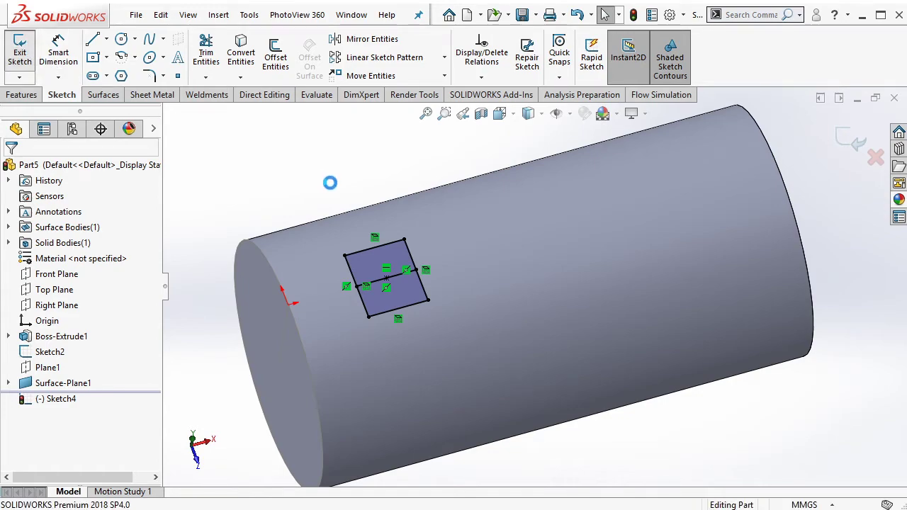
Step: Start a Hole Wizard socket head cap screw counterbore at size M12
left_click(22, 94)
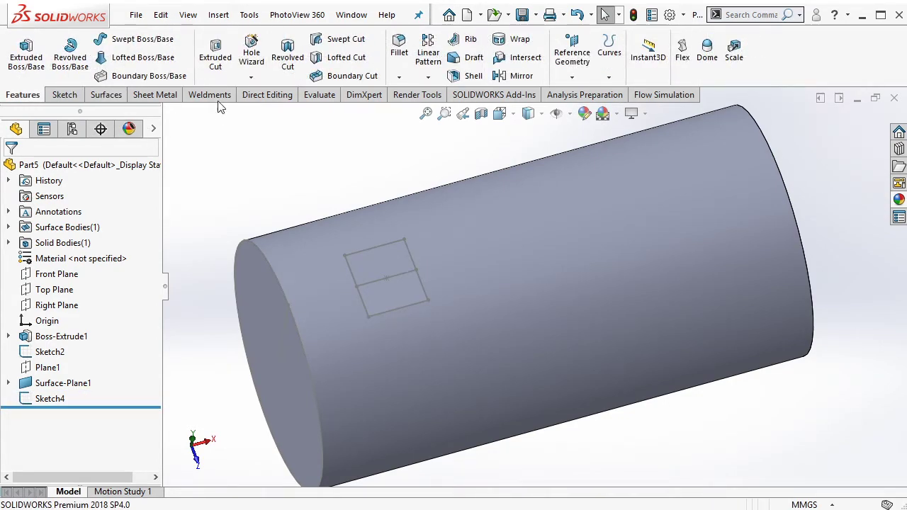
left_click(244, 56)
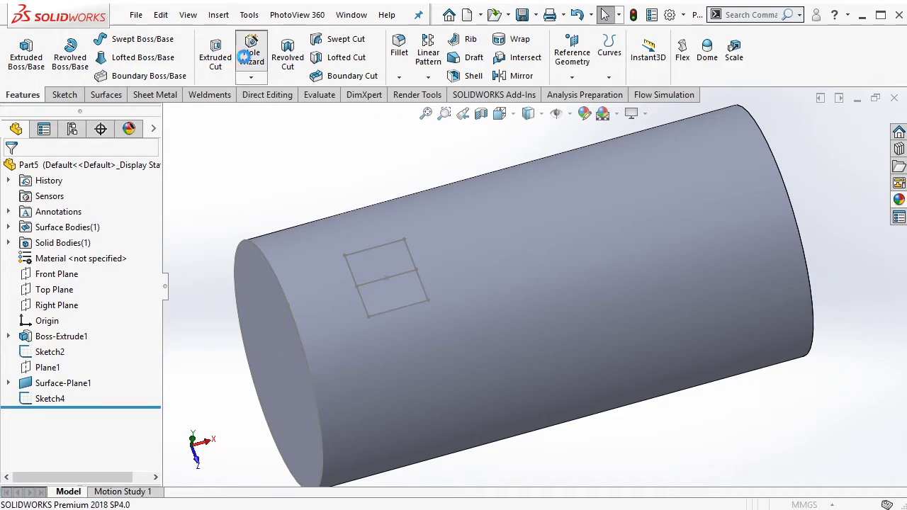
scroll(160, 268, "down", 1)
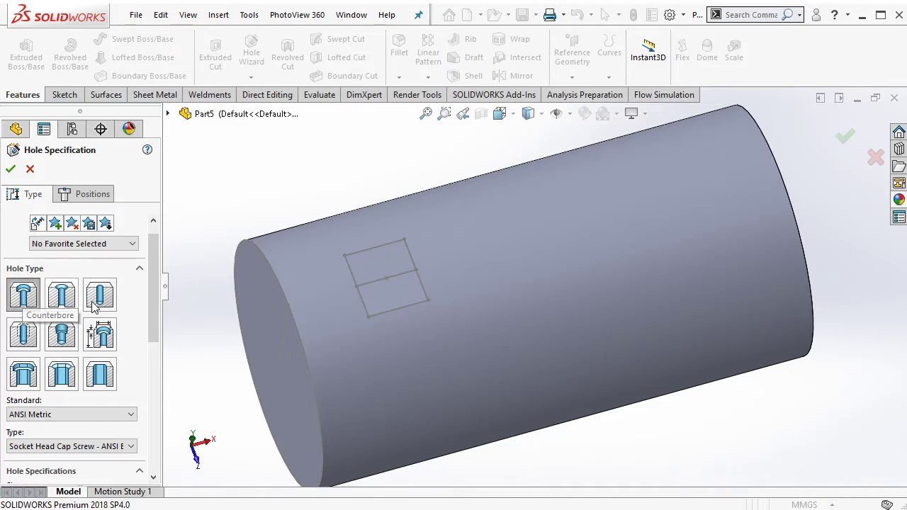
scroll(131, 312, "down", 5)
left_click(130, 308)
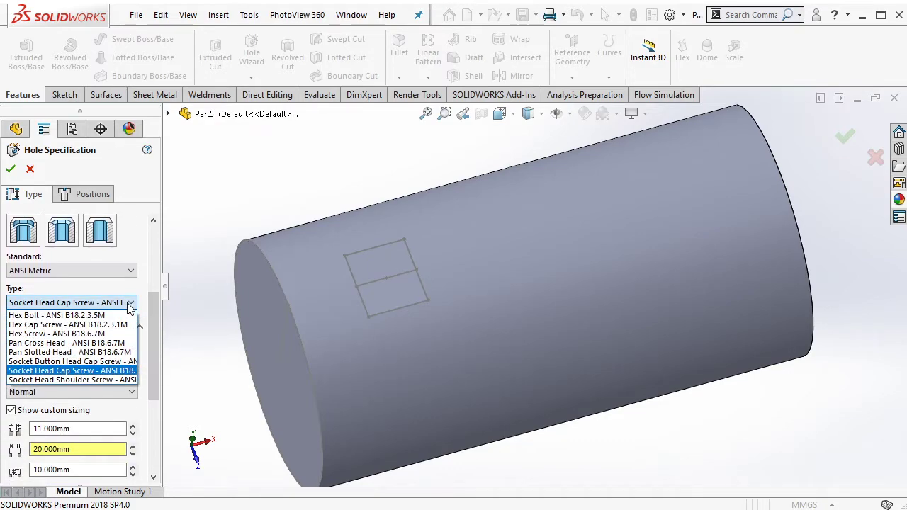
left_click(94, 371)
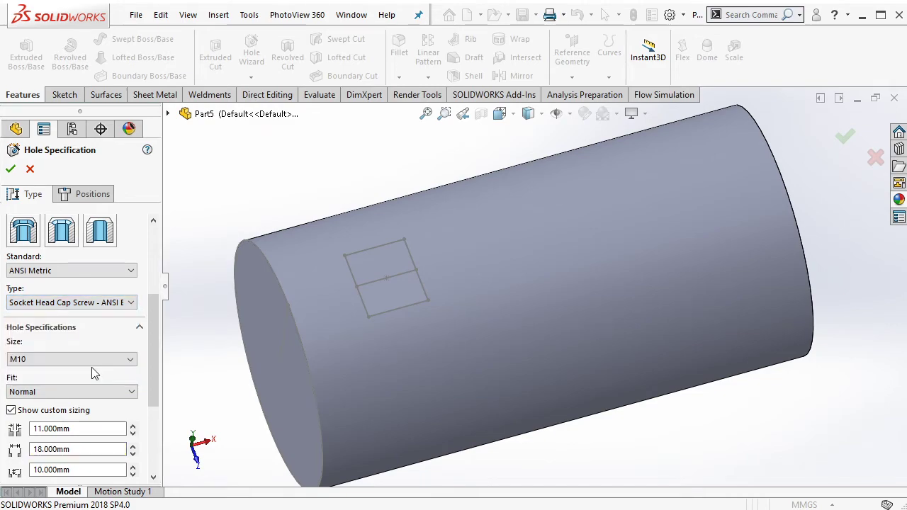
left_click(91, 359)
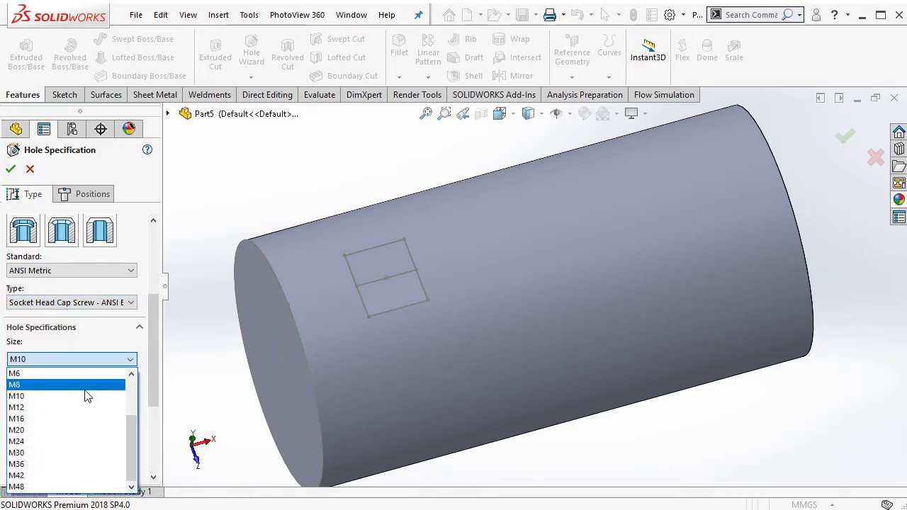
left_click(76, 408)
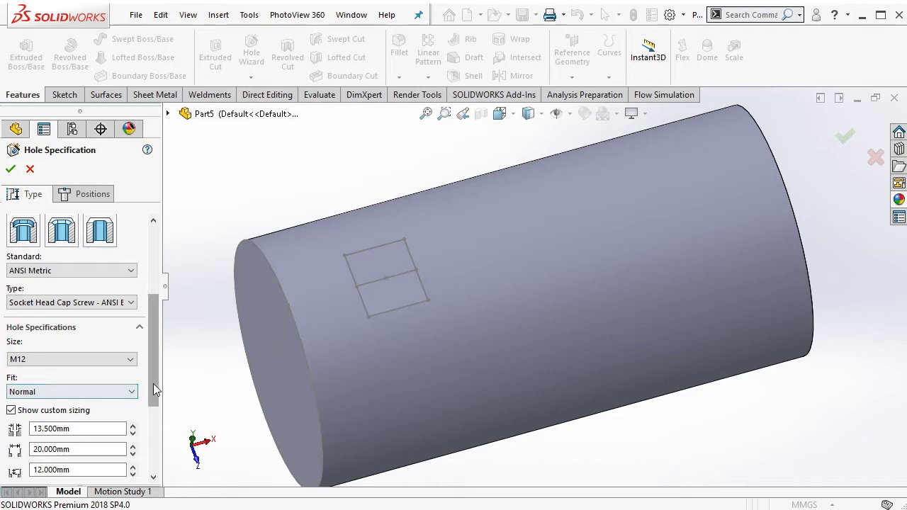
Step: Set custom diameters 14 mm and 22 mm and a 2.5 mm head clearance
left_click_drag(153, 383, 151, 415)
double_click(51, 352)
type("1")
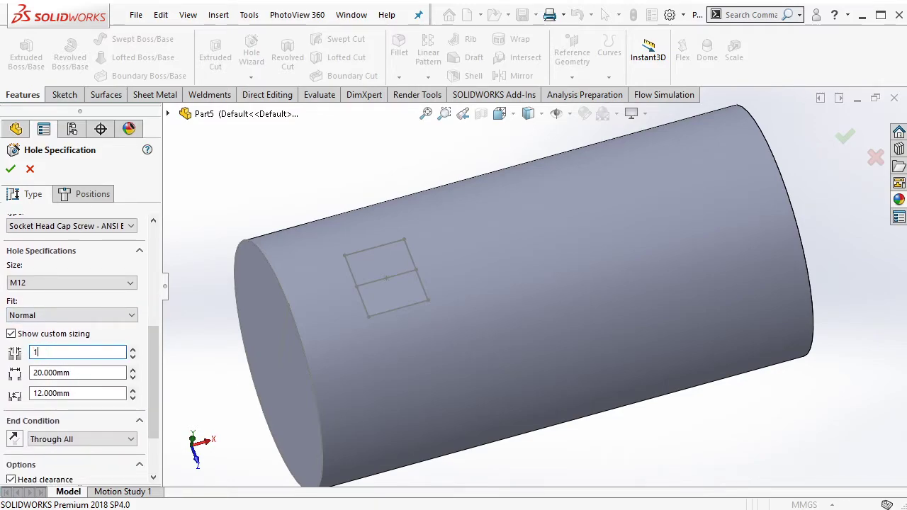
type("4")
left_click_drag(152, 396, 150, 410)
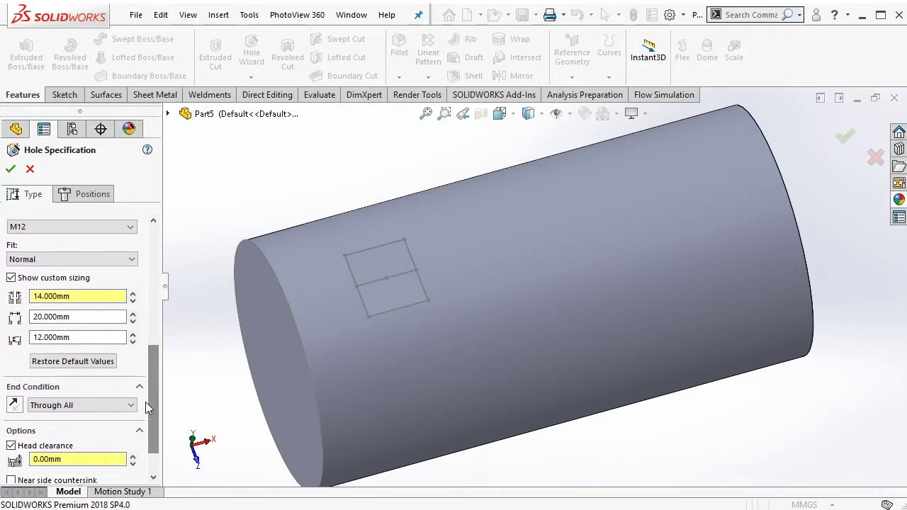
double_click(92, 319)
type("22")
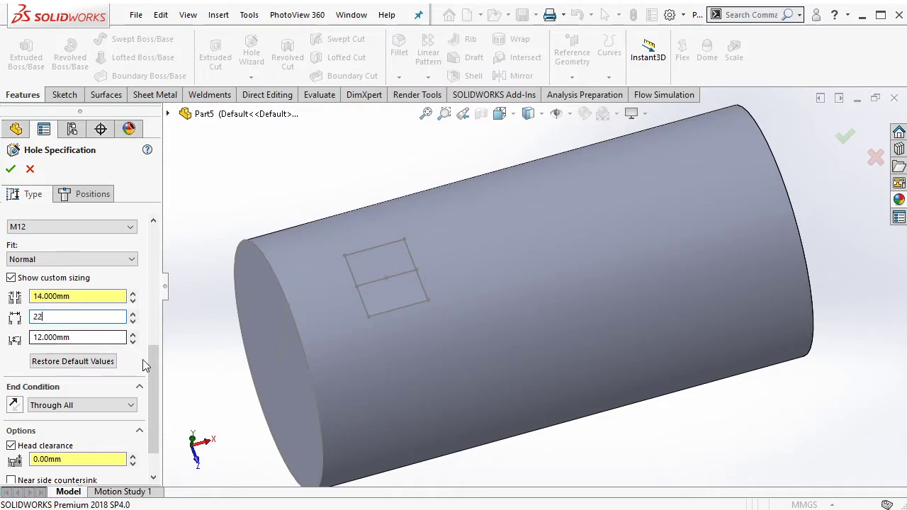
left_click_drag(151, 366, 151, 382)
left_click_drag(64, 415, 15, 412)
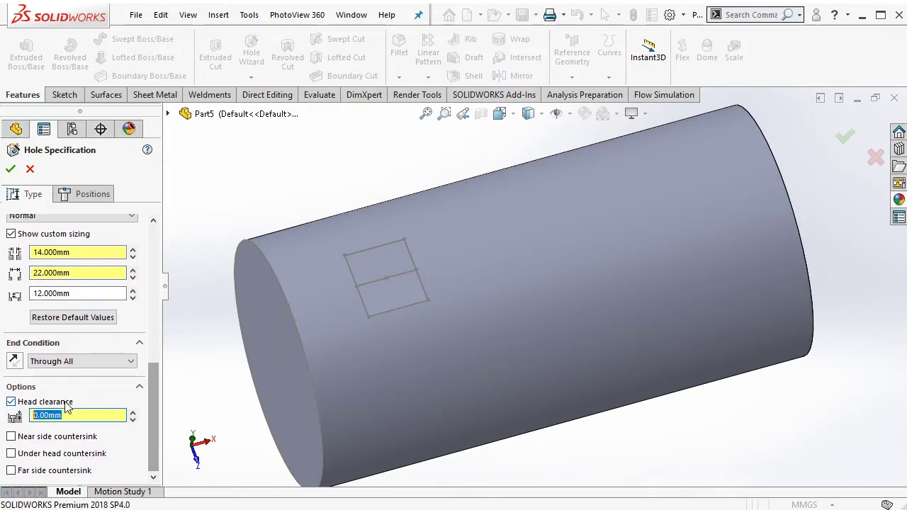
type("2.5")
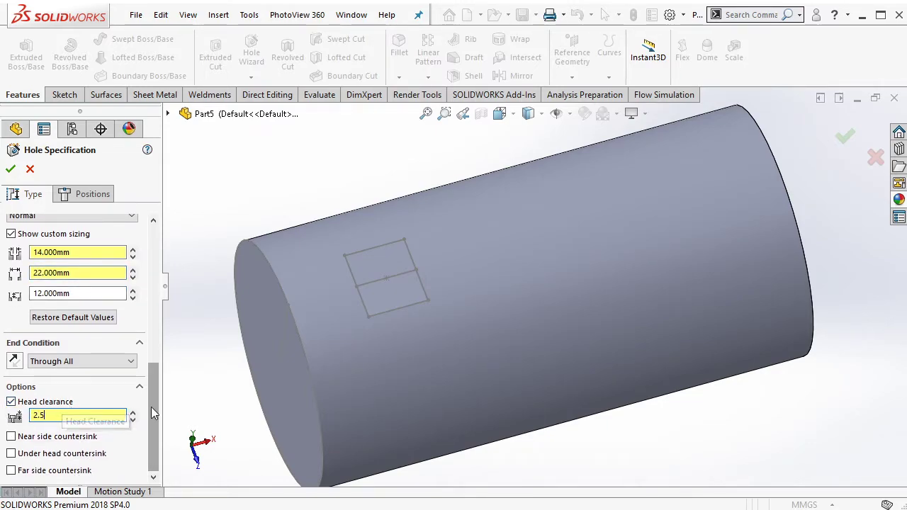
key("Return")
Step: Place the counterbore hole on the cylinder's curved face and finish it
left_click(87, 194)
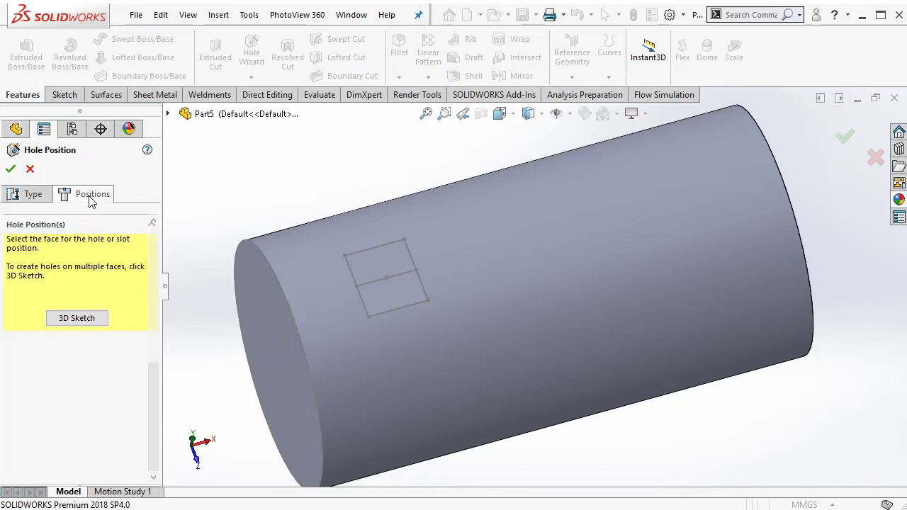
left_click(80, 320)
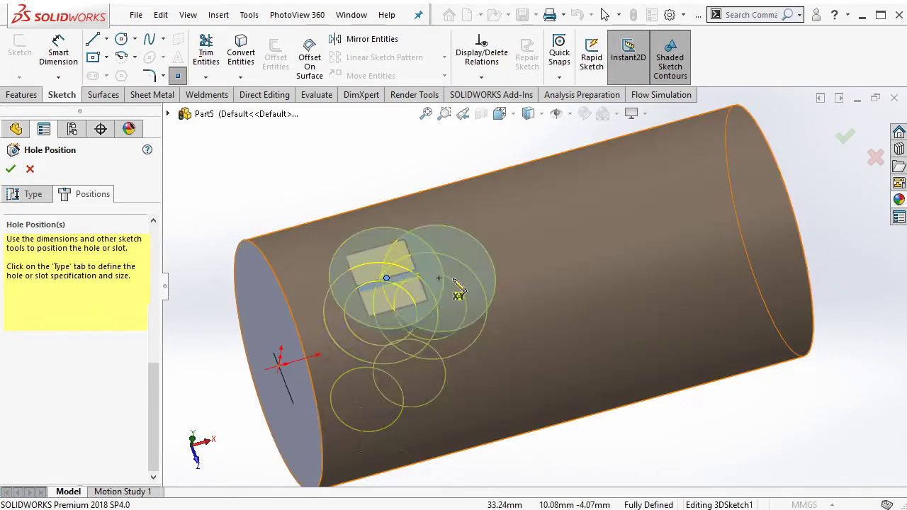
scroll(532, 330, "up", 2)
scroll(554, 272, "up", 2)
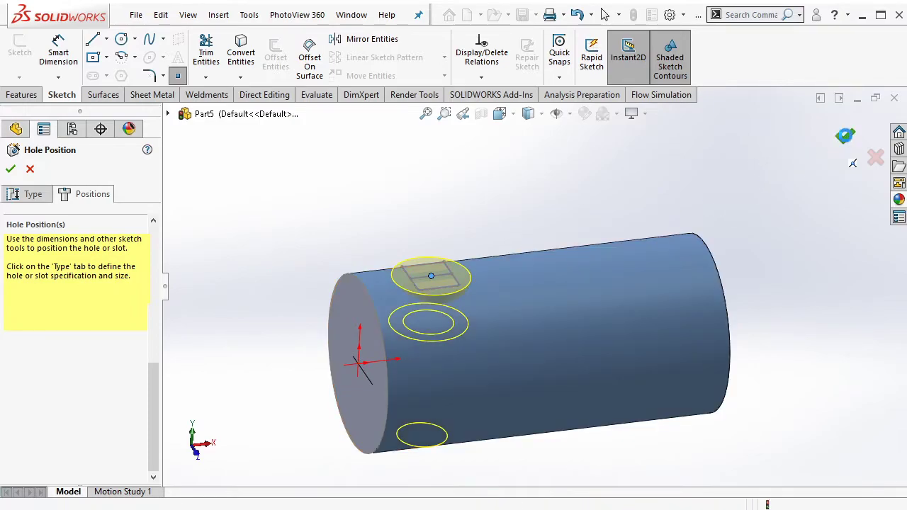
left_click(844, 134)
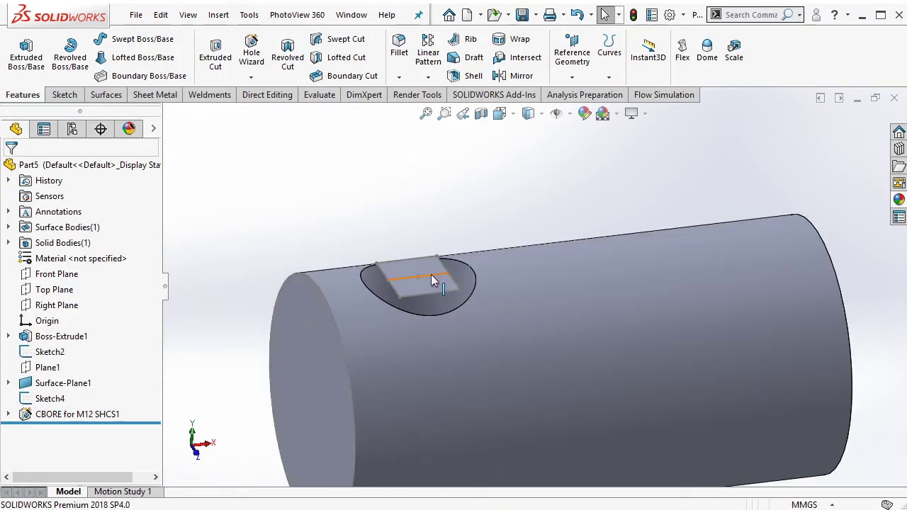
Step: Delete Surface-Plane1 with Delete/Keep Body and hide the leftover sketch
left_click(431, 274)
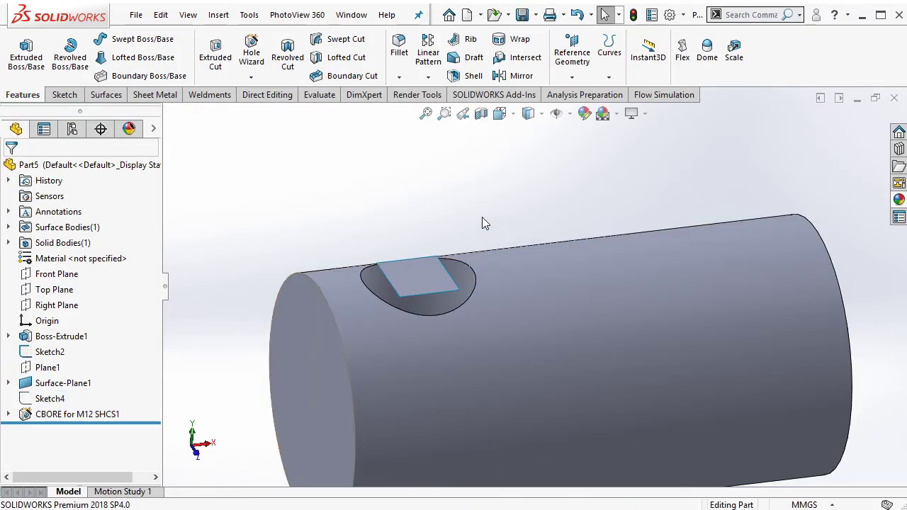
left_click(267, 95)
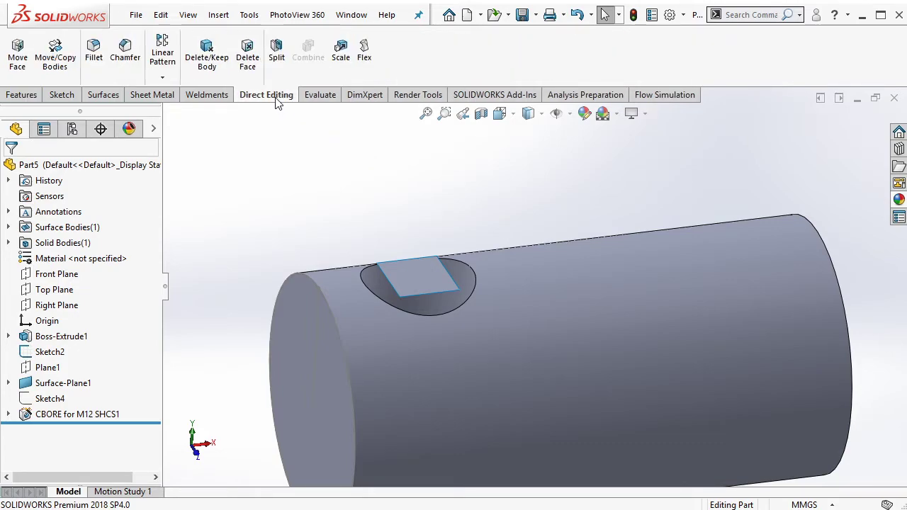
left_click(207, 58)
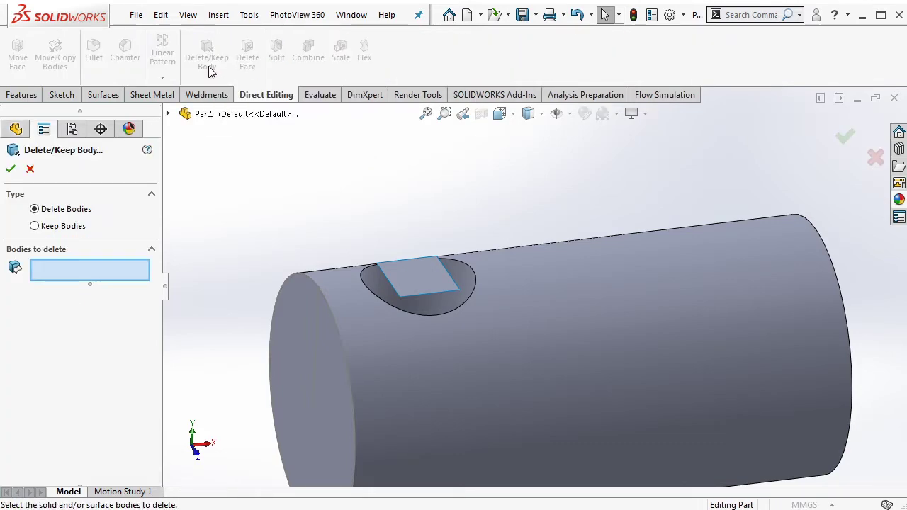
left_click(413, 286)
left_click(845, 136)
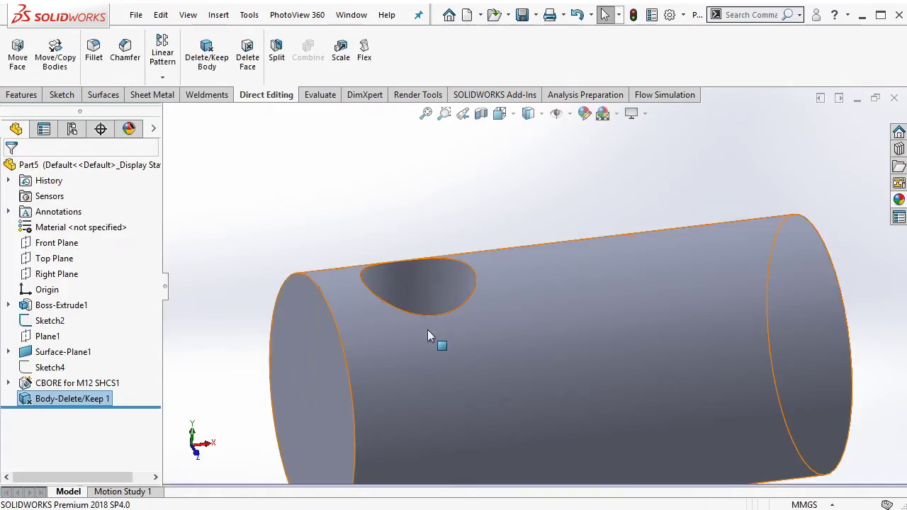
left_click(316, 326)
left_click(380, 290)
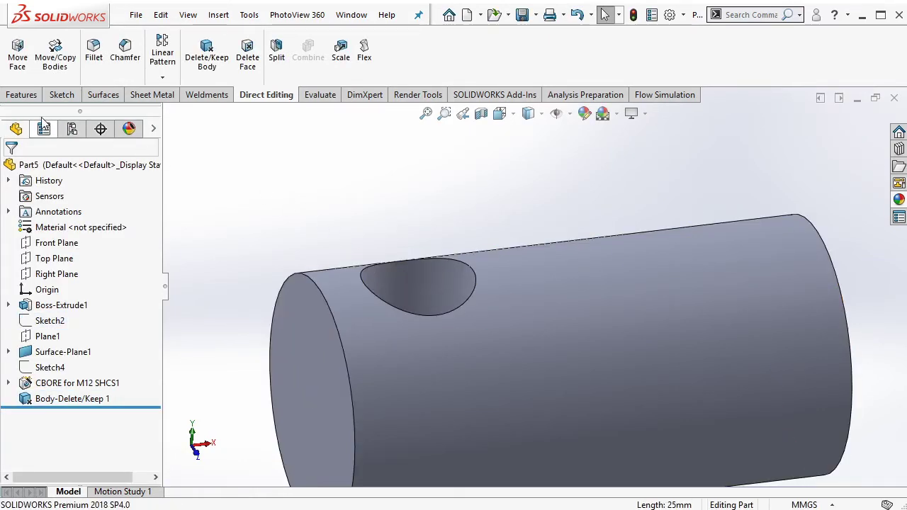
Step: Chamfer both cylinder end faces 1 mm at 45°
left_click(23, 96)
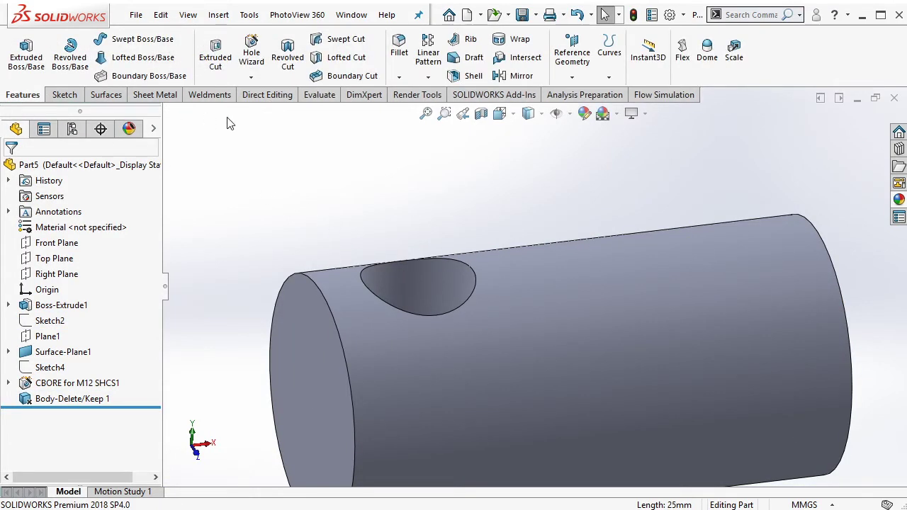
left_click(399, 77)
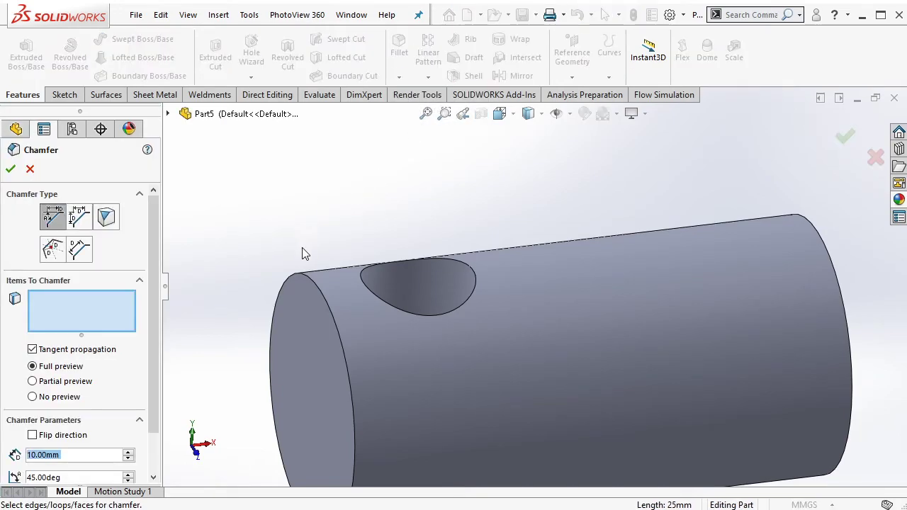
left_click(290, 329)
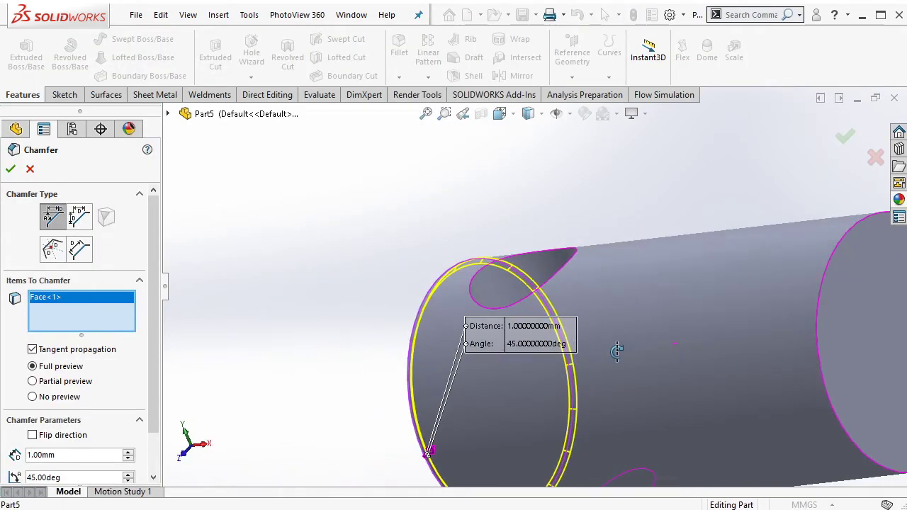
left_click(891, 303)
left_click(845, 136)
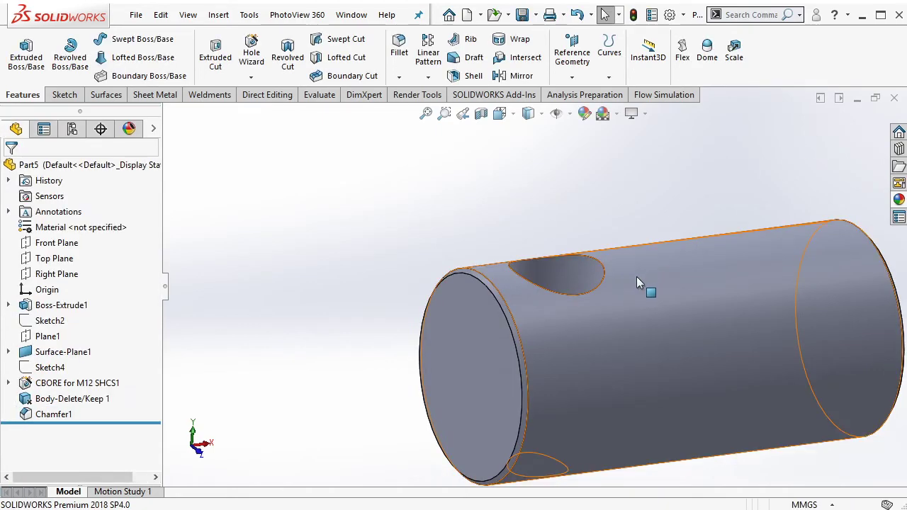
mouse_move(636, 277)
middle_mouse_down()
mouse_move(646, 358)
mouse_move(578, 305)
mouse_move(658, 299)
mouse_move(573, 268)
middle_mouse_up()
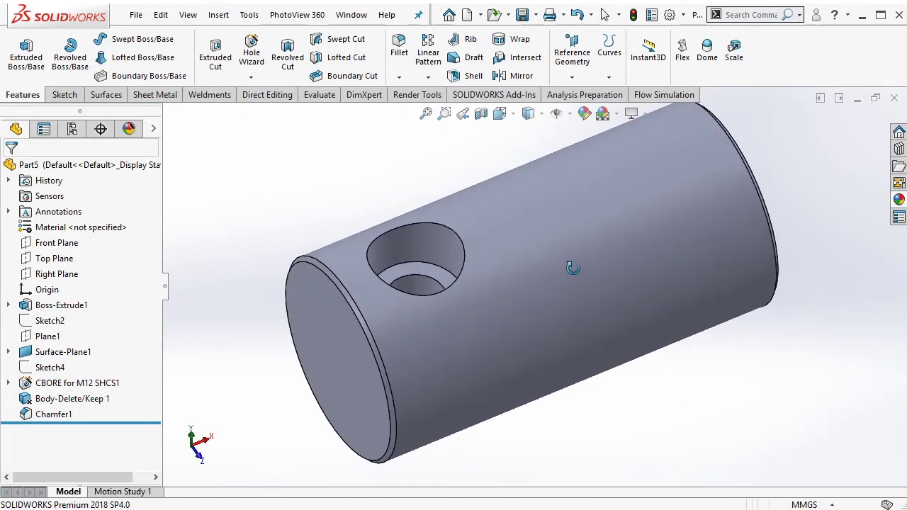
Step: Turn on a Front Plane section view and orbit and pan to the stepped counterbore
left_click(481, 115)
mouse_move(481, 117)
middle_mouse_down()
mouse_move(616, 273)
mouse_move(613, 237)
mouse_move(546, 262)
middle_mouse_up()
middle_click_drag(631, 377, 546, 446, "ctrl")
type("c")
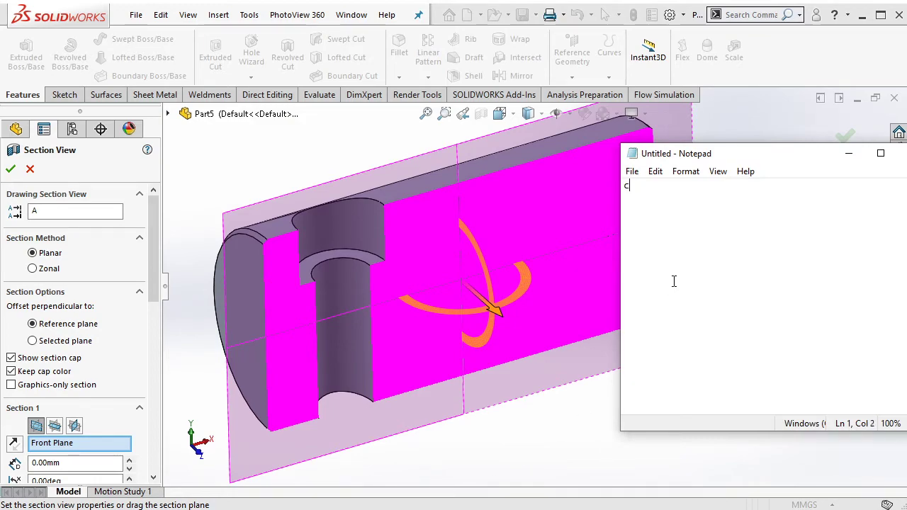
Step: Replace the Notepad remark about the finished counterbore hole with the closing note "that's all" and "Enjoy !"
type("ounterbor")
type("e hole")
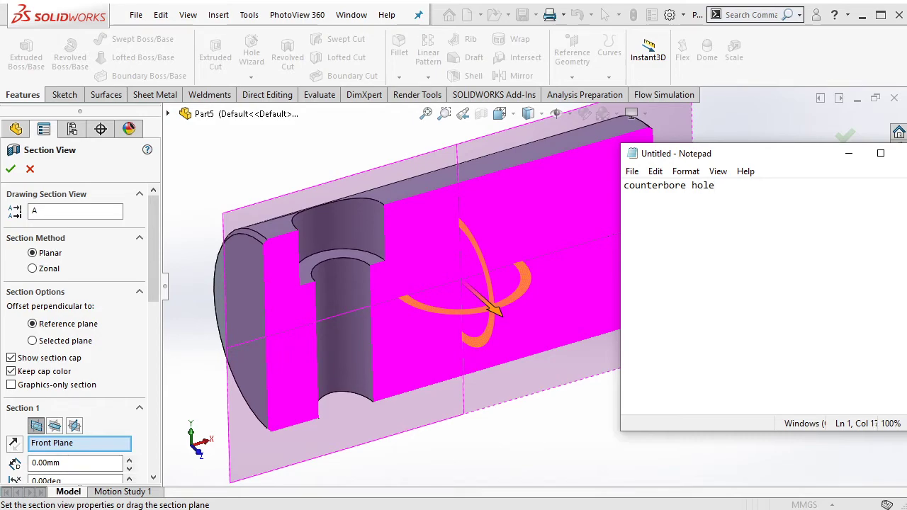
type(" is alr")
type("eady done")
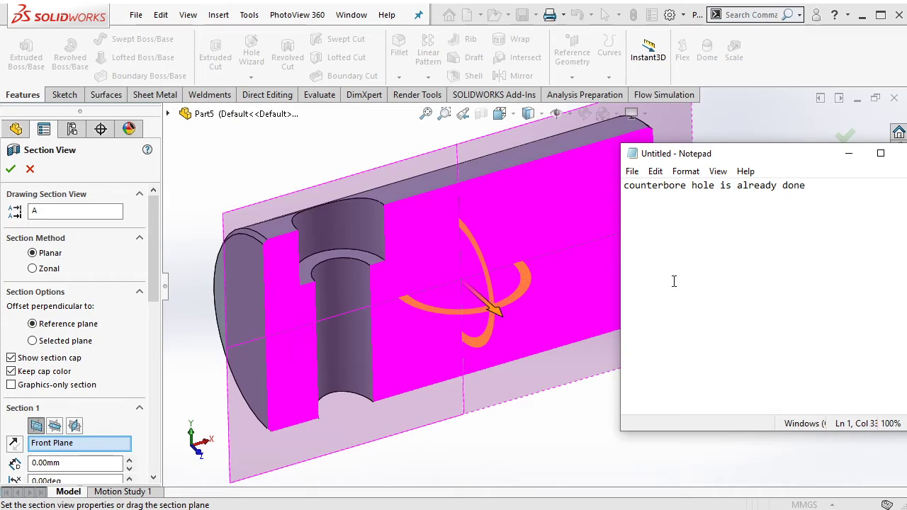
key("ctrl+a")
key("BackSpace")
type("that")
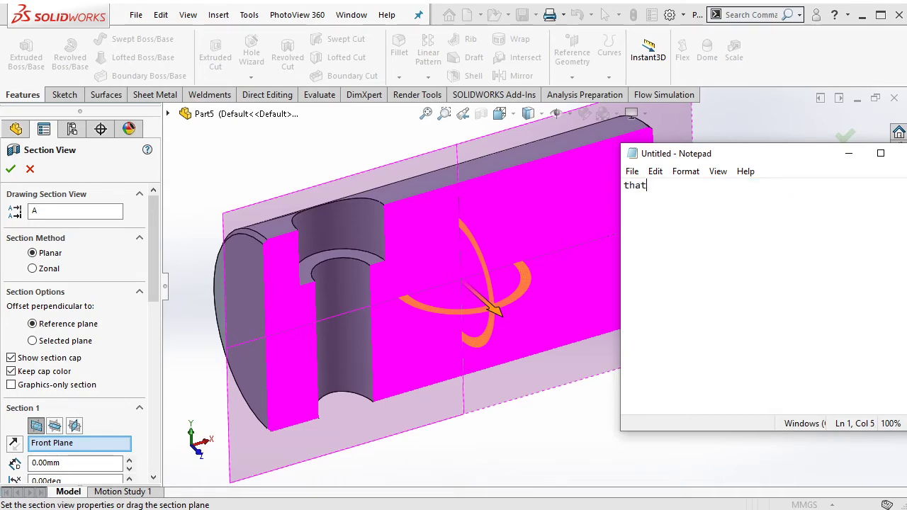
type("'s all  ")
type("Enjoy")
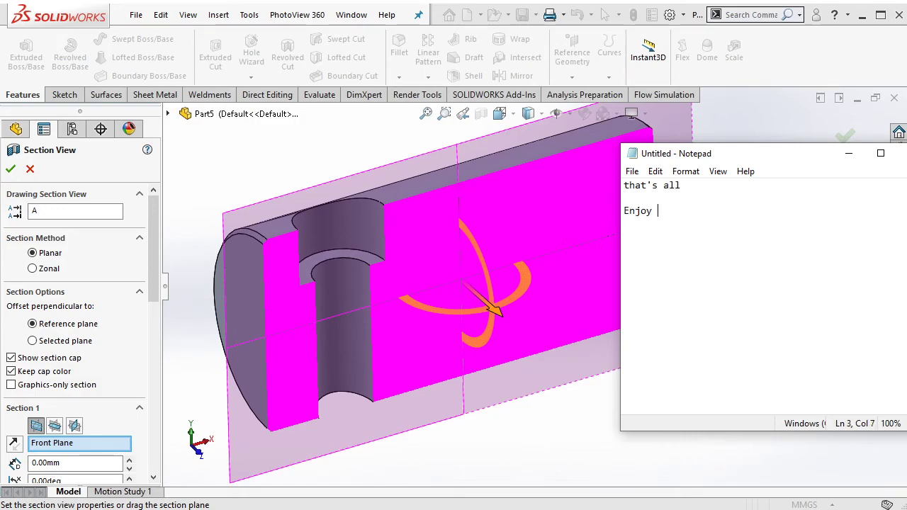